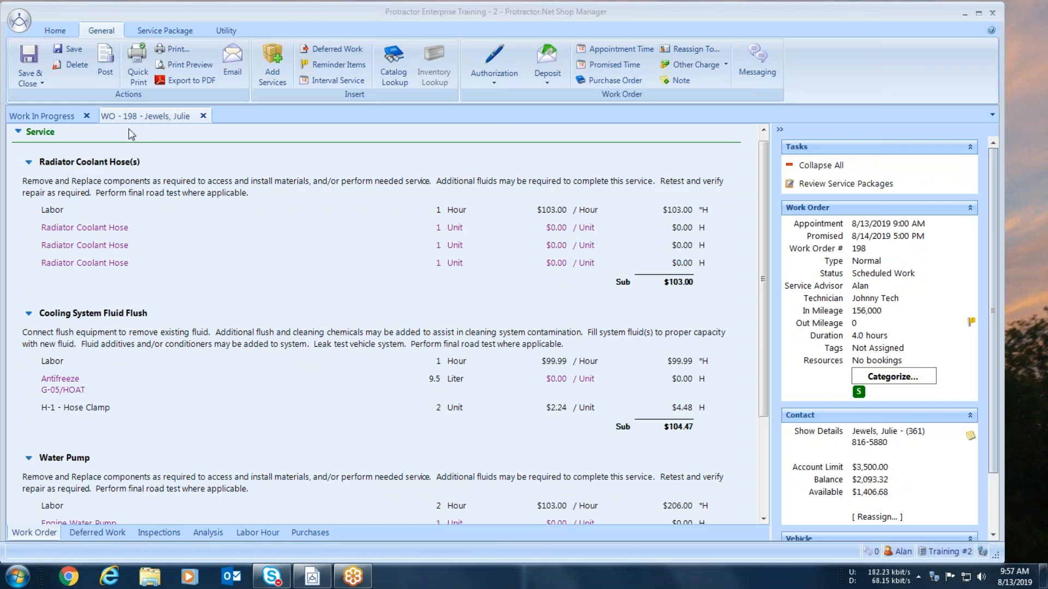
- Look up the first Radiator Coolant Hose line in the O'Reilly Auto Parts catalog and apply the GAT 23669 lower hose
{"action": "left_click", "coordinate": [112, 232]}
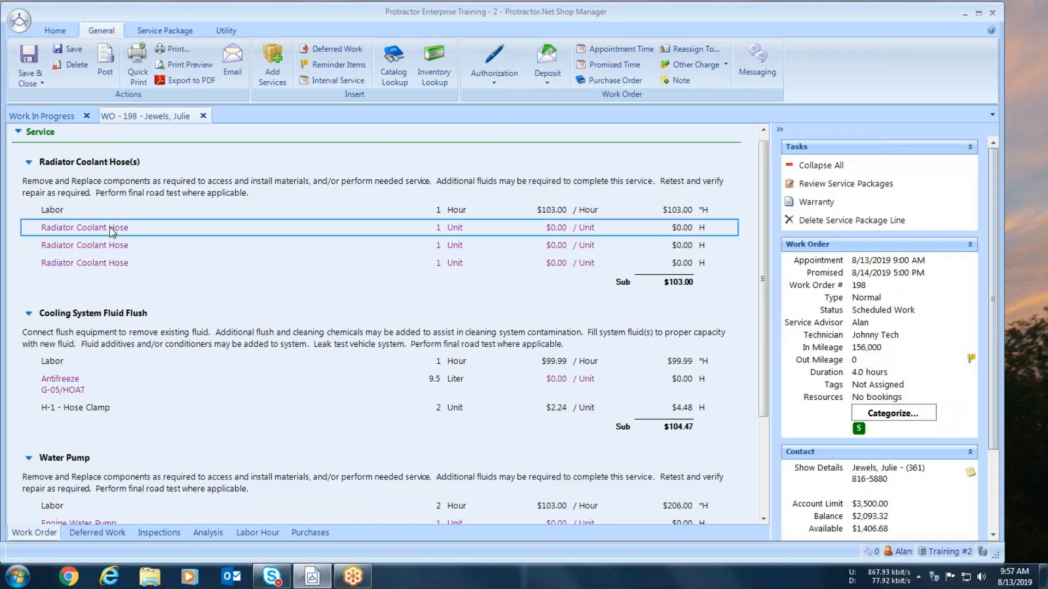
{"action": "right_click", "coordinate": [112, 232]}
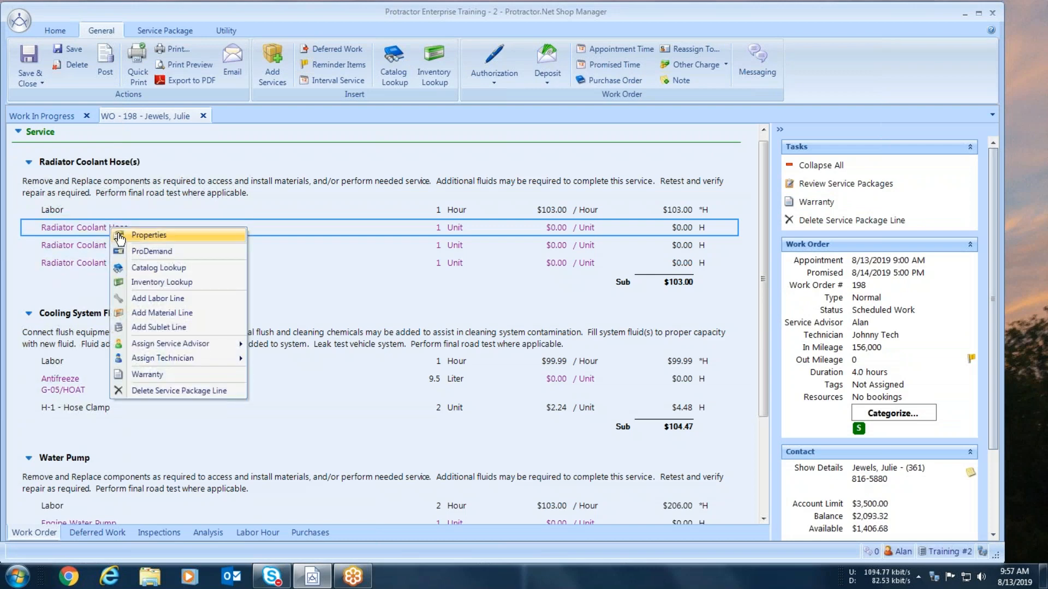
{"action": "left_click", "coordinate": [148, 268]}
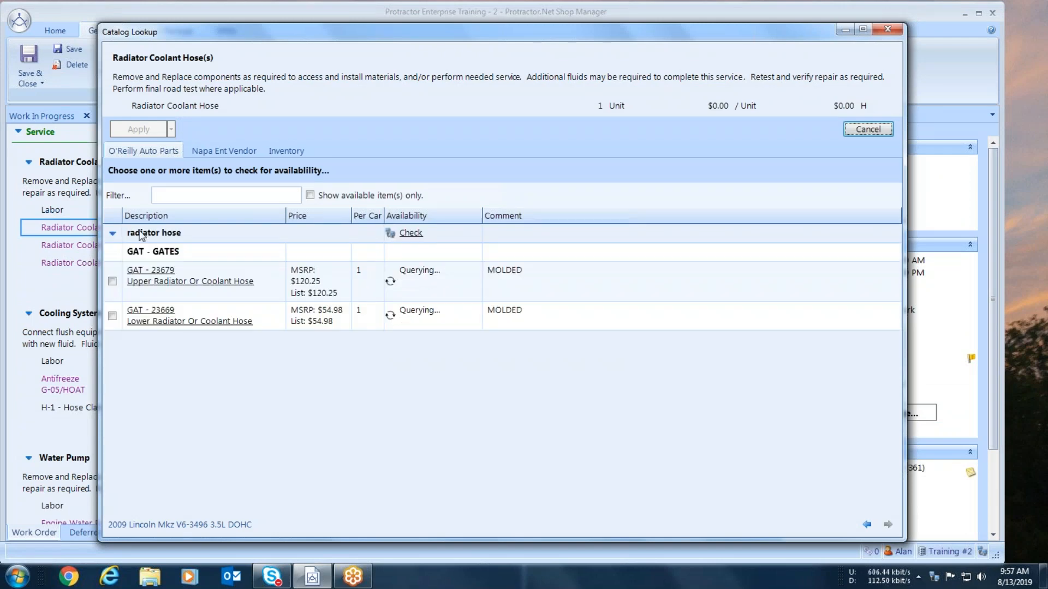
{"action": "left_click", "coordinate": [112, 321]}
{"action": "left_click", "coordinate": [138, 130]}
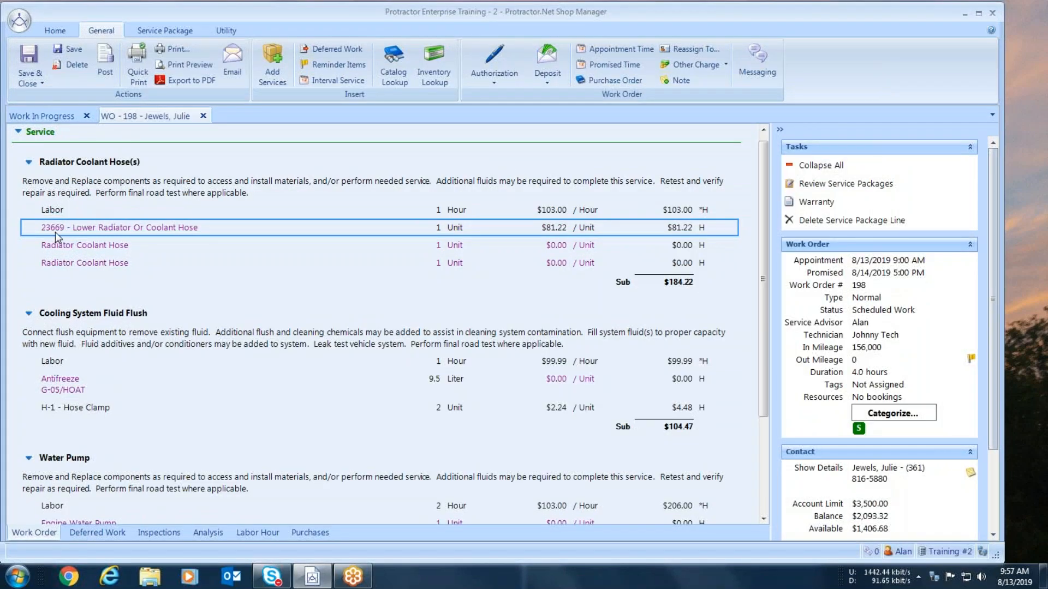
{"action": "mouse_move", "coordinate": [198, 231]}
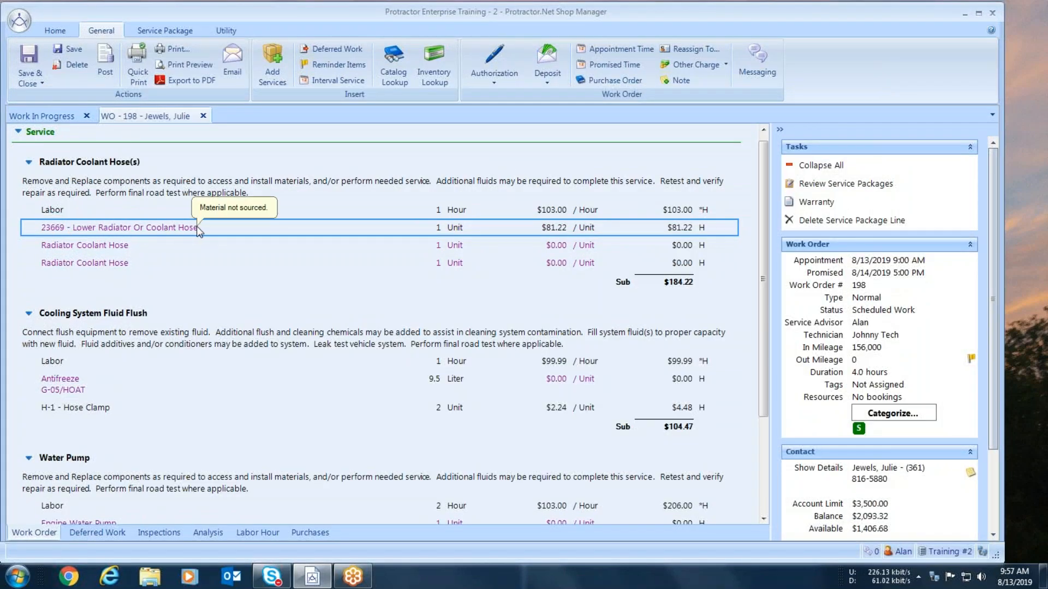
- Place the online order with O'Reilly Auto Parts for the GAT 23669 coolant hose from the work order's purchases
{"action": "left_click", "coordinate": [309, 532]}
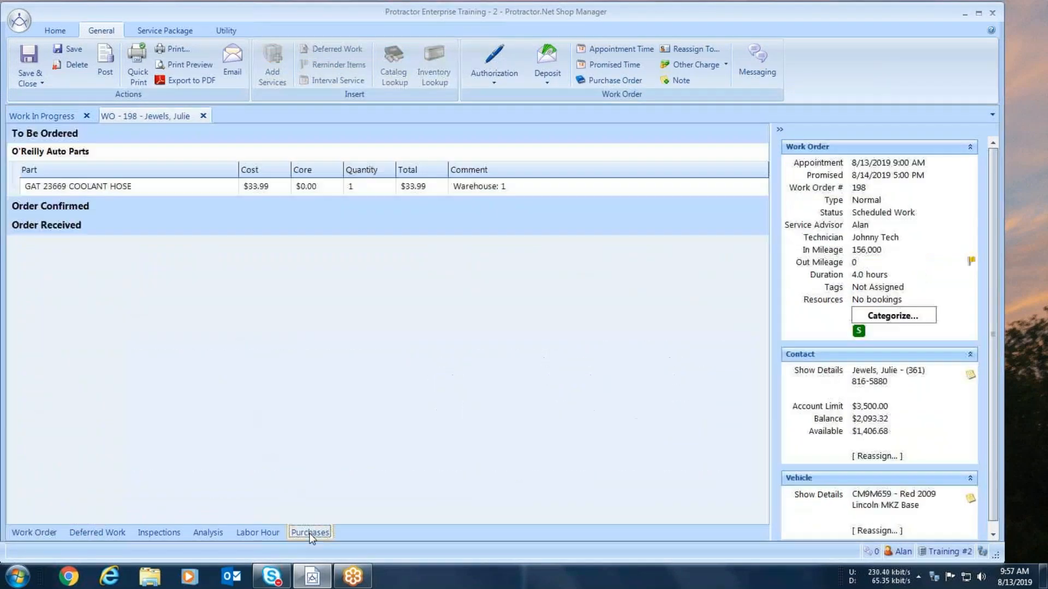
{"action": "left_click", "coordinate": [65, 155]}
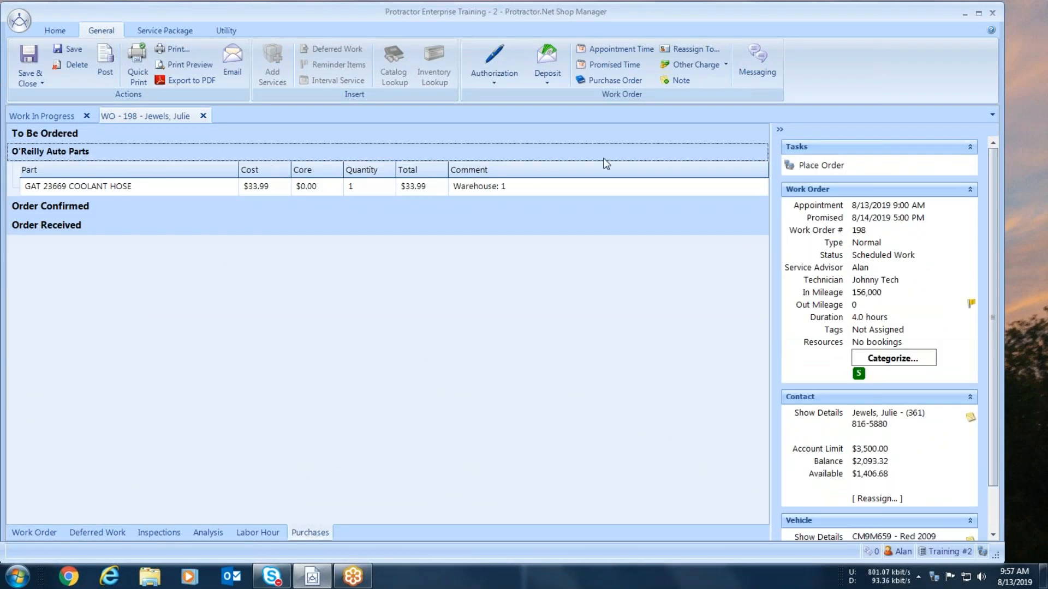
{"action": "left_click", "coordinate": [818, 166]}
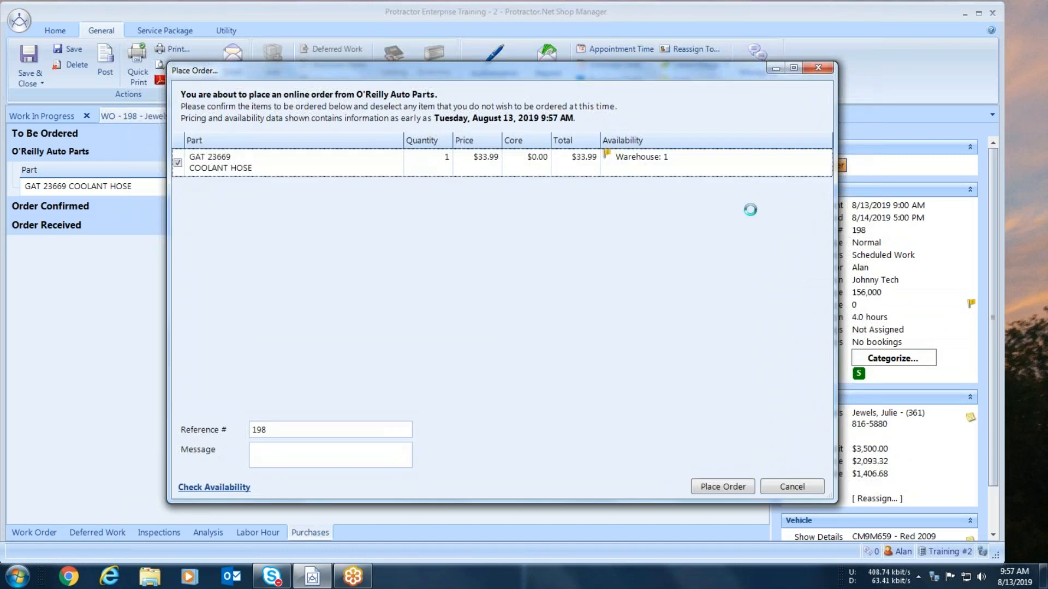
{"action": "left_click", "coordinate": [707, 491]}
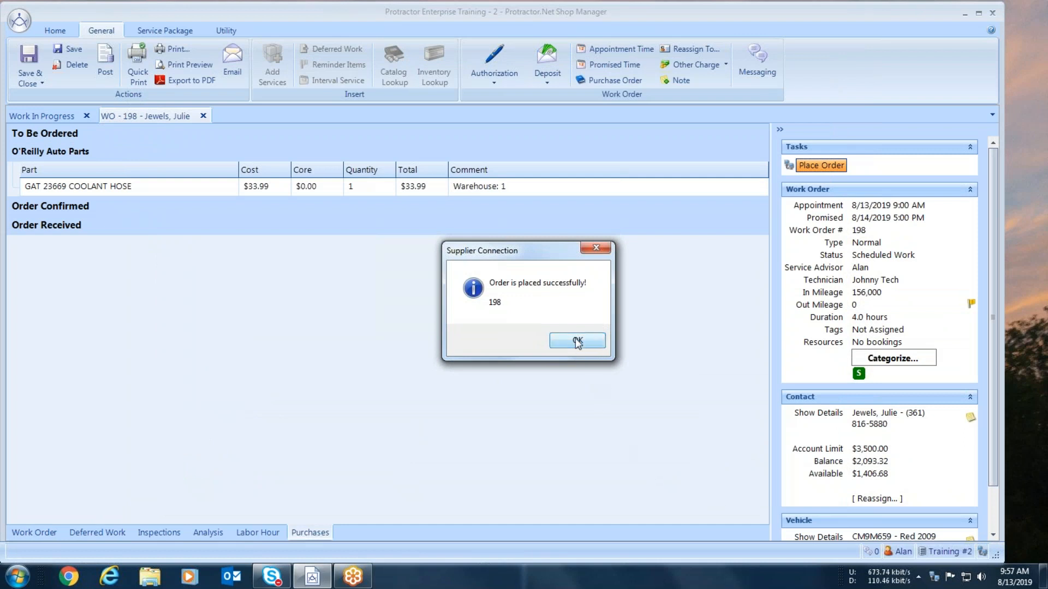
{"action": "left_click", "coordinate": [577, 341]}
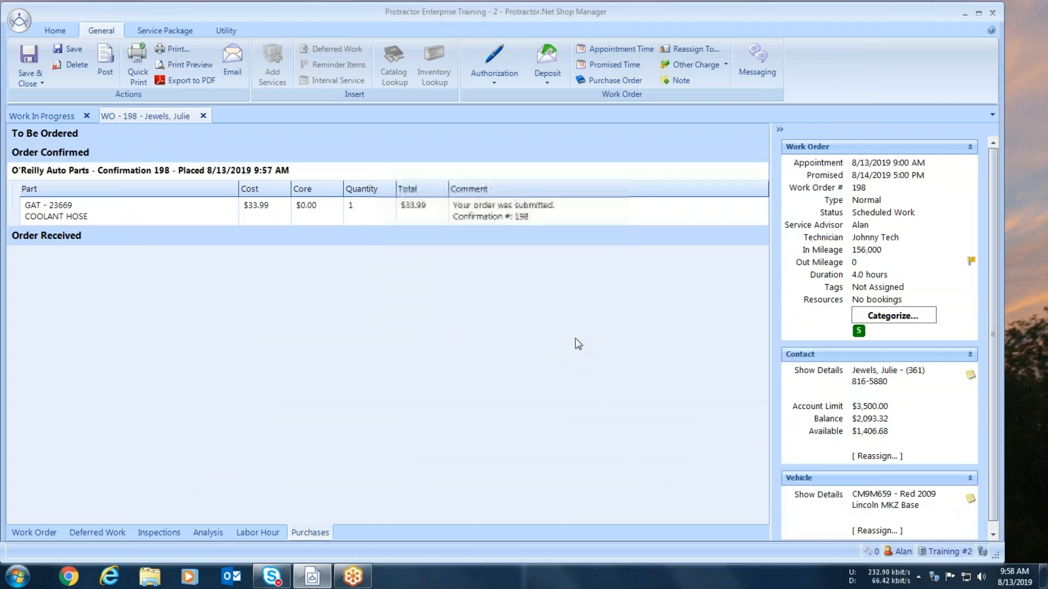
- Receive the ordered GAT 23669 coolant hose under supplier invoice number 81319-1
{"action": "left_click", "coordinate": [54, 212]}
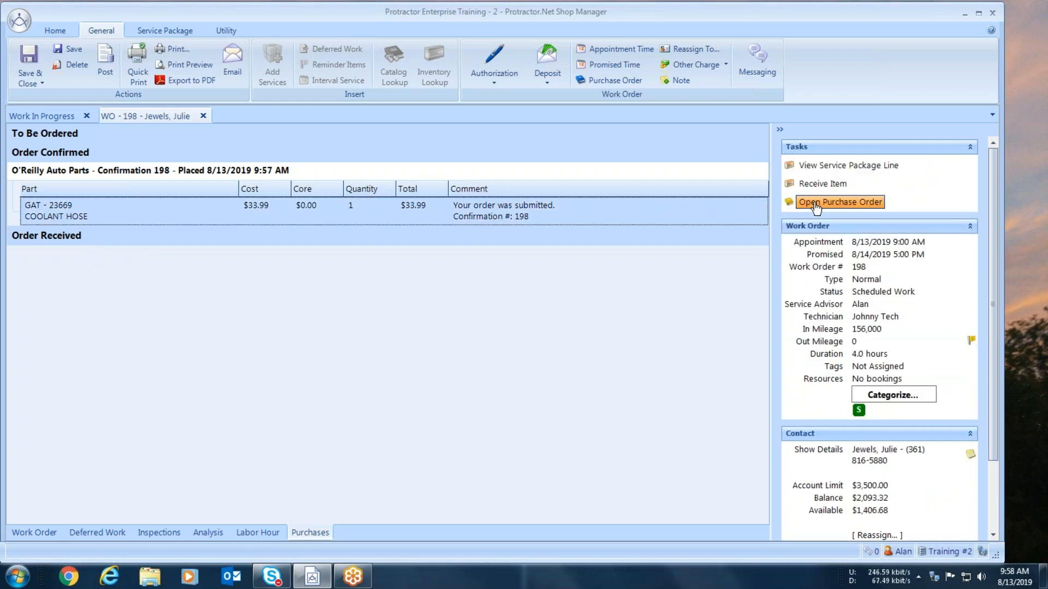
{"action": "left_click", "coordinate": [816, 185]}
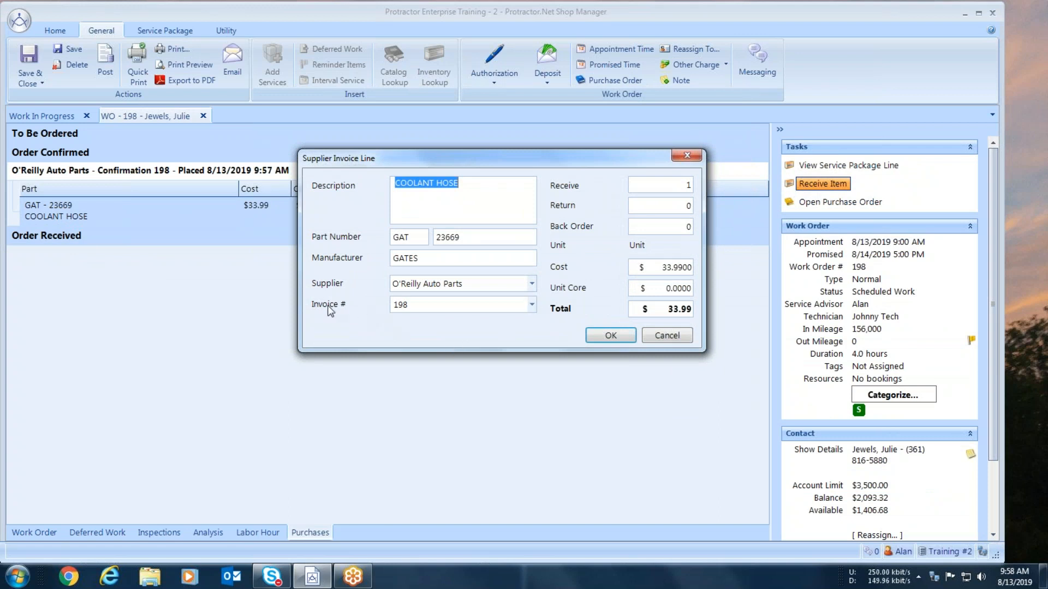
{"action": "left_click", "coordinate": [425, 305]}
{"action": "type", "text": "813"}
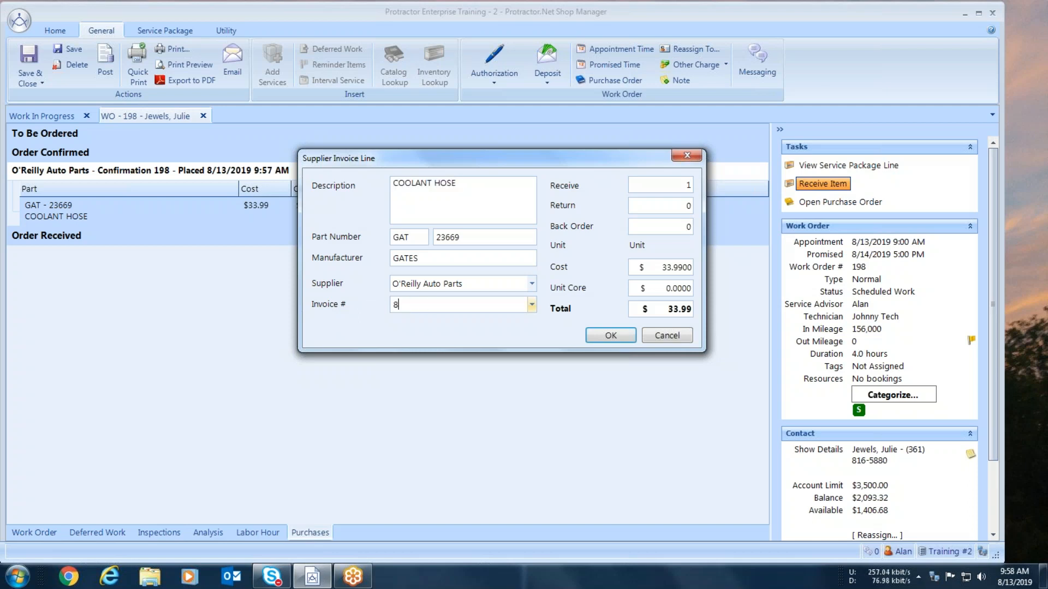
{"action": "type", "text": "19-1"}
{"action": "left_click", "coordinate": [602, 337]}
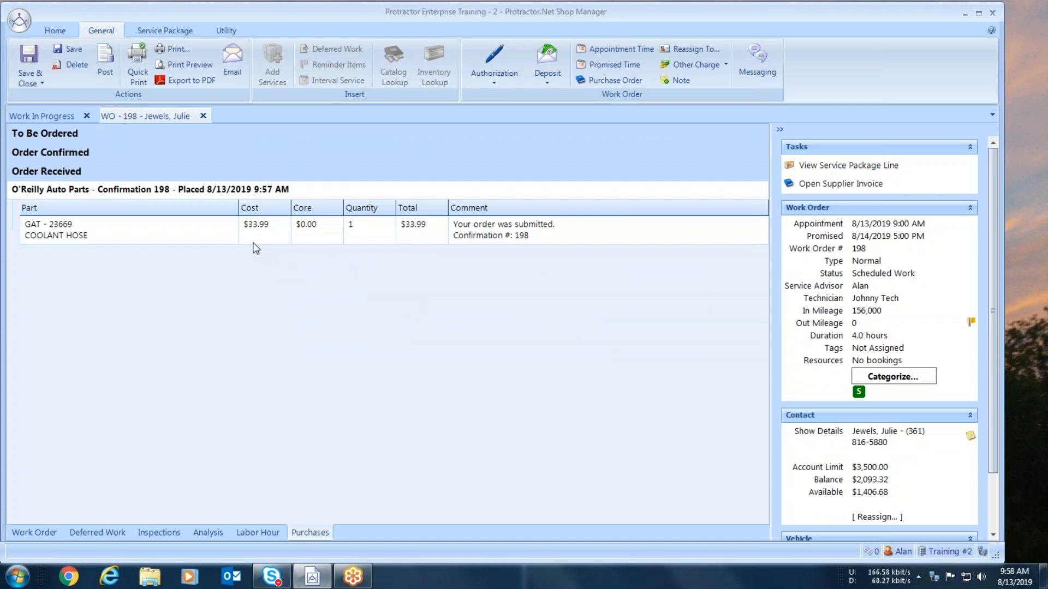
- Return to the work order's service lines and set the source of the second Radiator Coolant Hose line to Purchase
{"action": "left_click", "coordinate": [16, 535]}
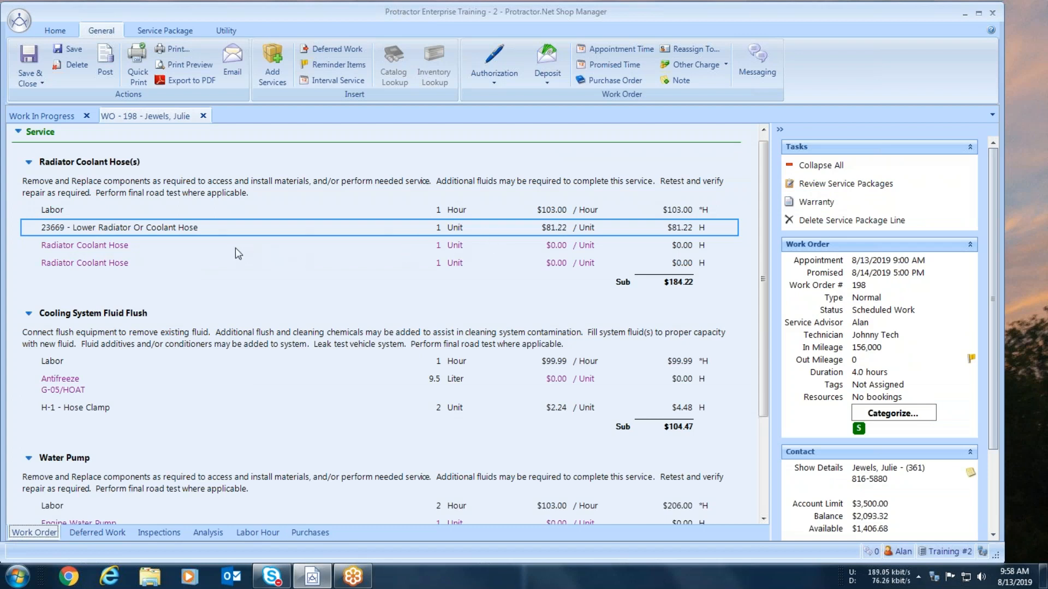
{"action": "left_click", "coordinate": [113, 247], "text": "ctrl"}
{"action": "left_click", "coordinate": [114, 247]}
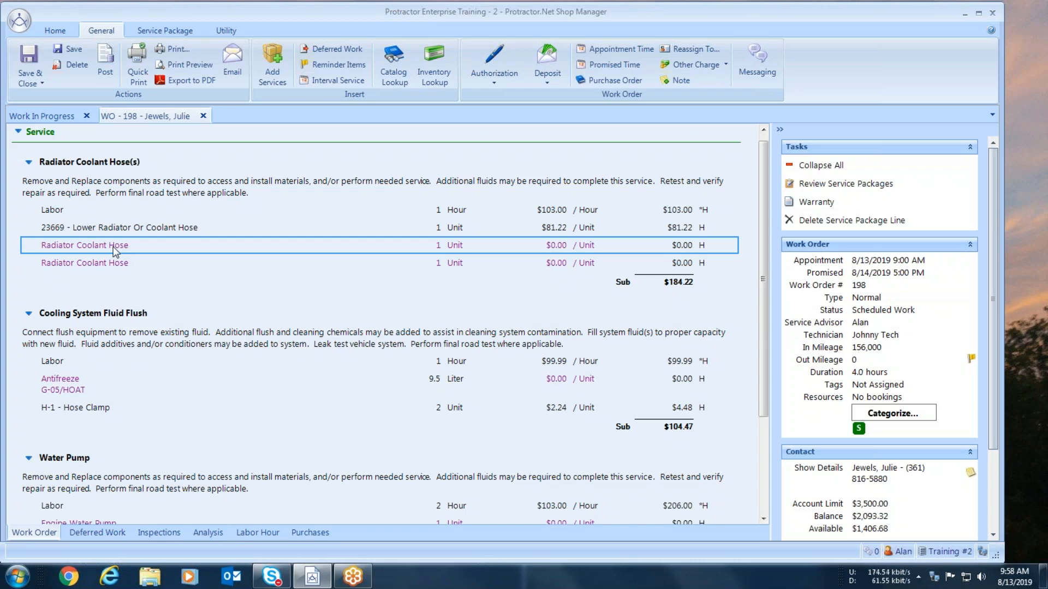
{"action": "double_click", "coordinate": [114, 248]}
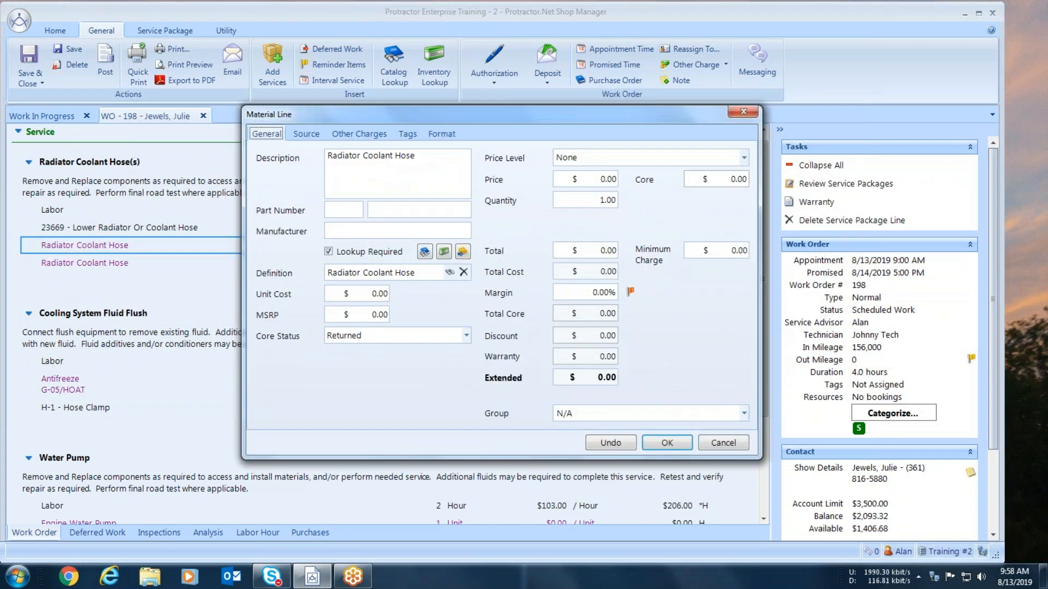
{"action": "left_click", "coordinate": [313, 138]}
{"action": "left_click", "coordinate": [321, 159]}
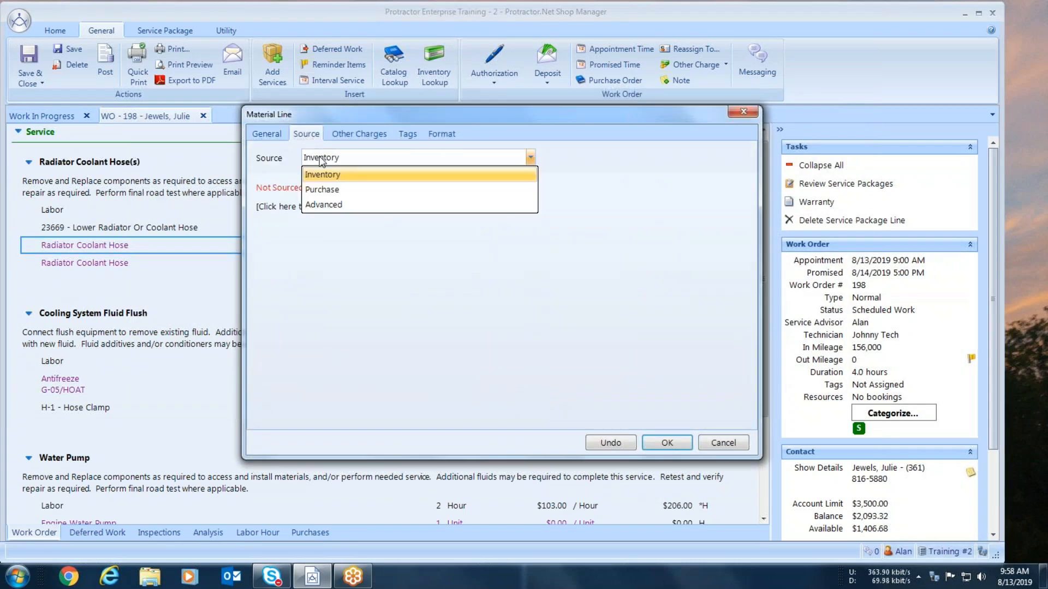
{"action": "left_click", "coordinate": [316, 192]}
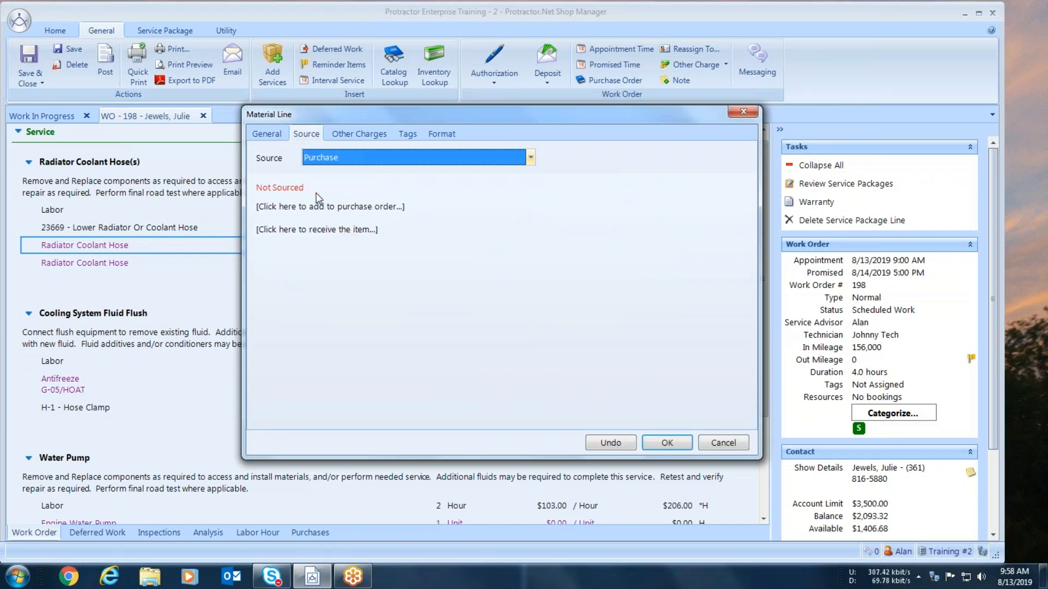
- Add the hose to a new purchase order with part number 23699-1, supplier O'Reilly Auto Parts and unit cost $30
{"action": "left_click", "coordinate": [342, 207]}
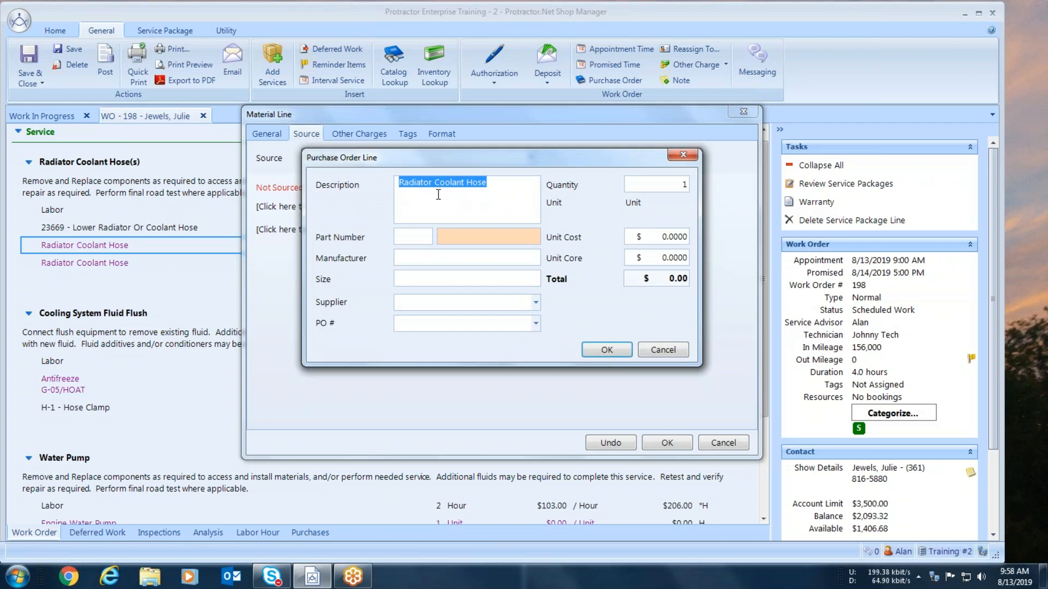
{"action": "left_click", "coordinate": [447, 238]}
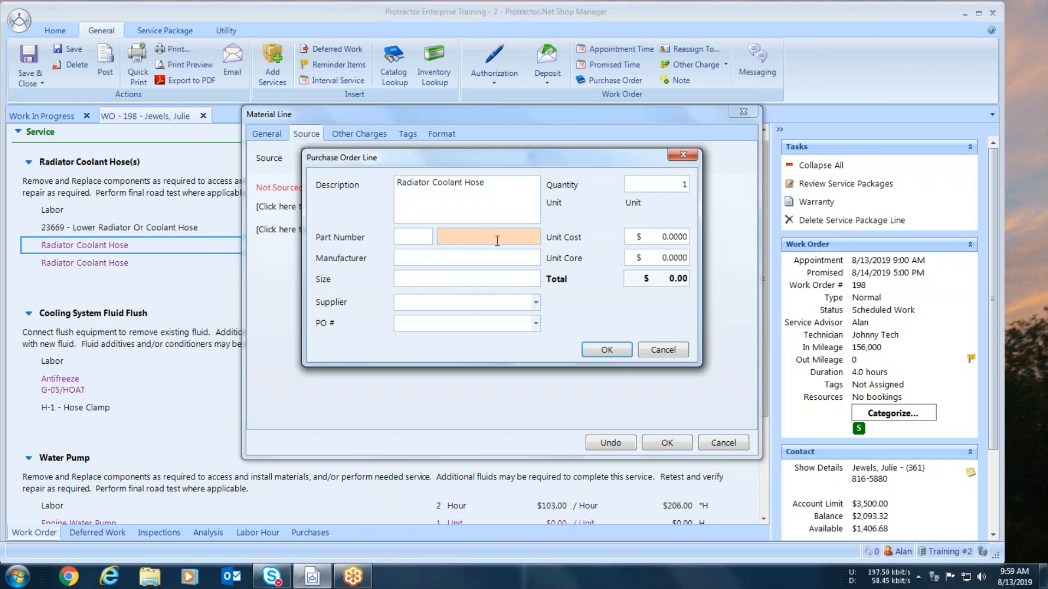
{"action": "type", "text": "23699-1"}
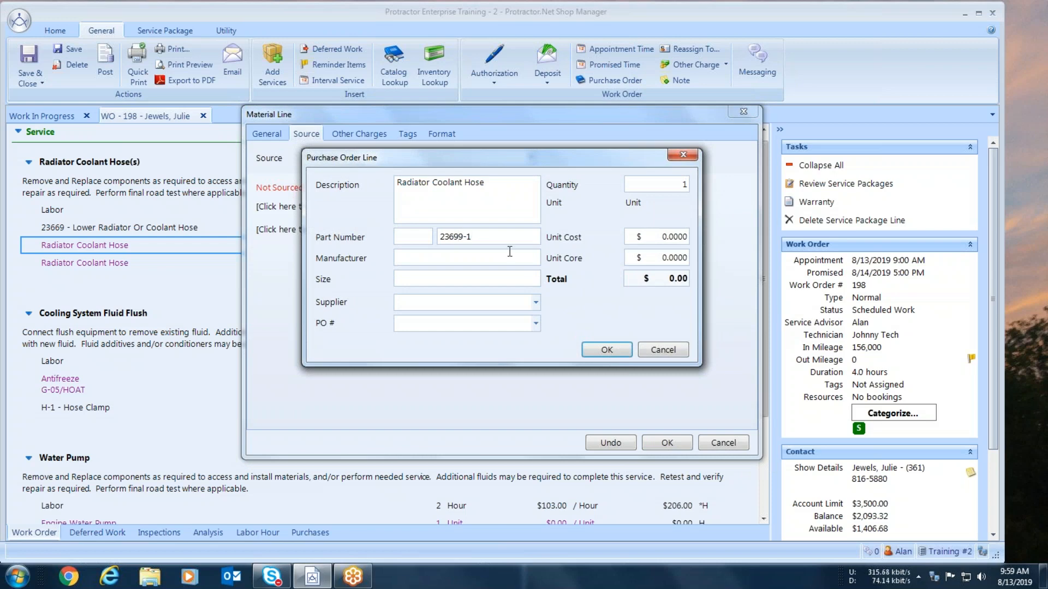
{"action": "left_click", "coordinate": [535, 302]}
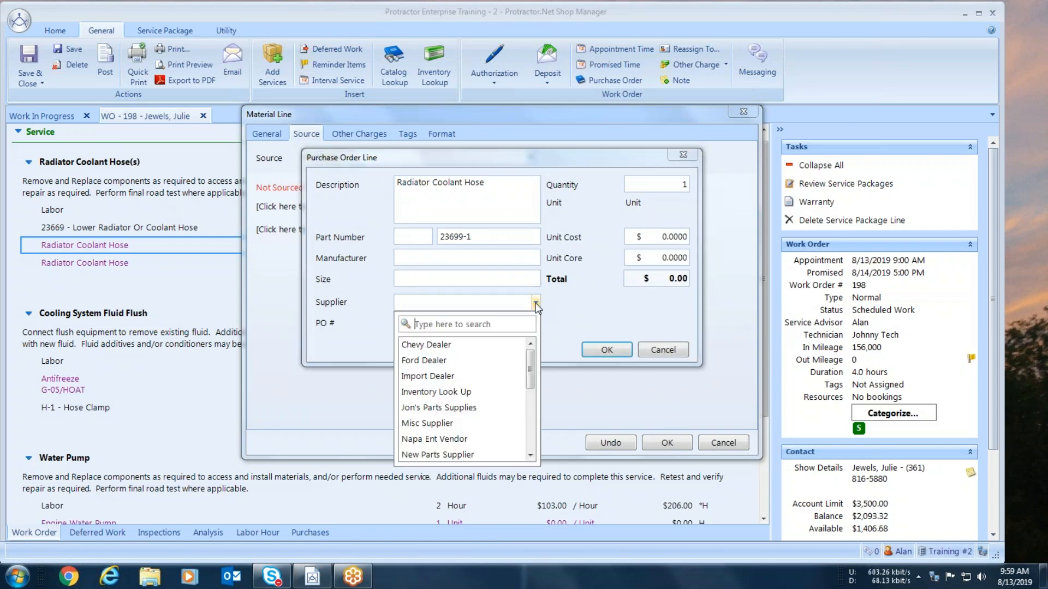
{"action": "left_click_drag", "start_coordinate": [529, 371], "coordinate": [529, 392]}
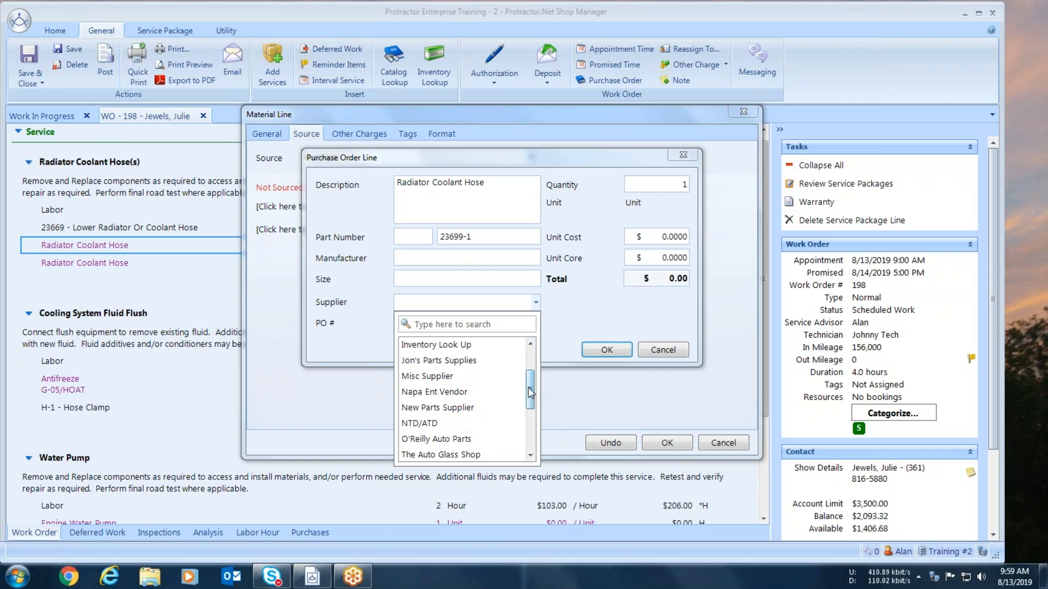
{"action": "left_click", "coordinate": [436, 440]}
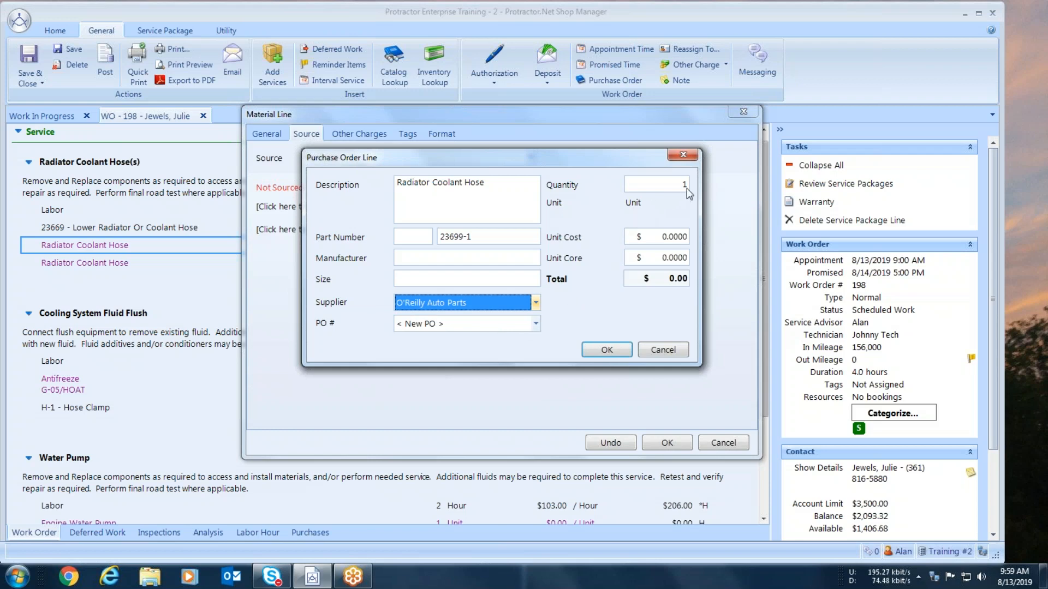
{"action": "left_click", "coordinate": [657, 239]}
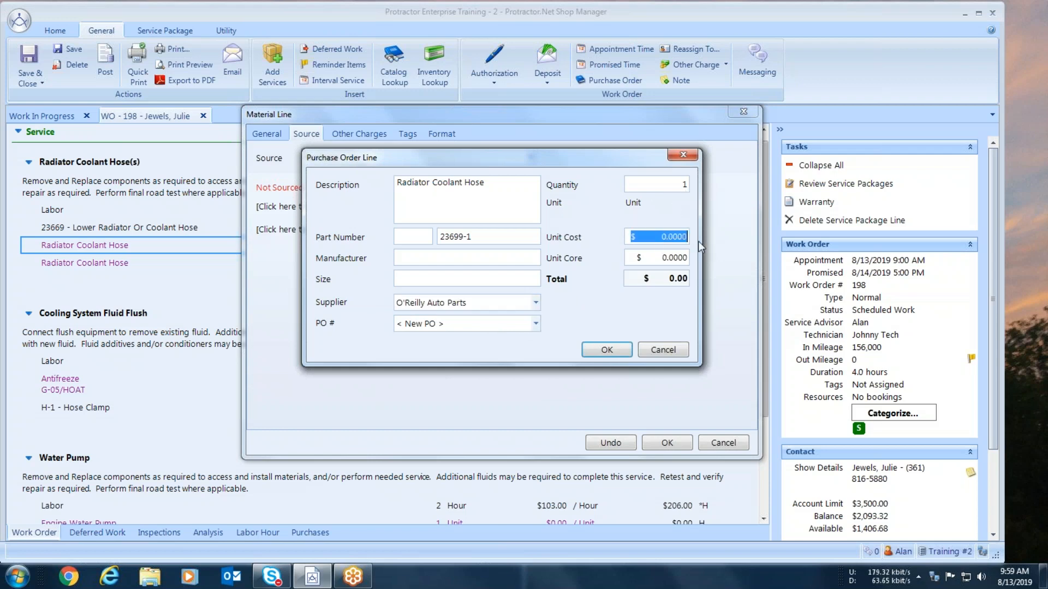
{"action": "type", "text": "30."}
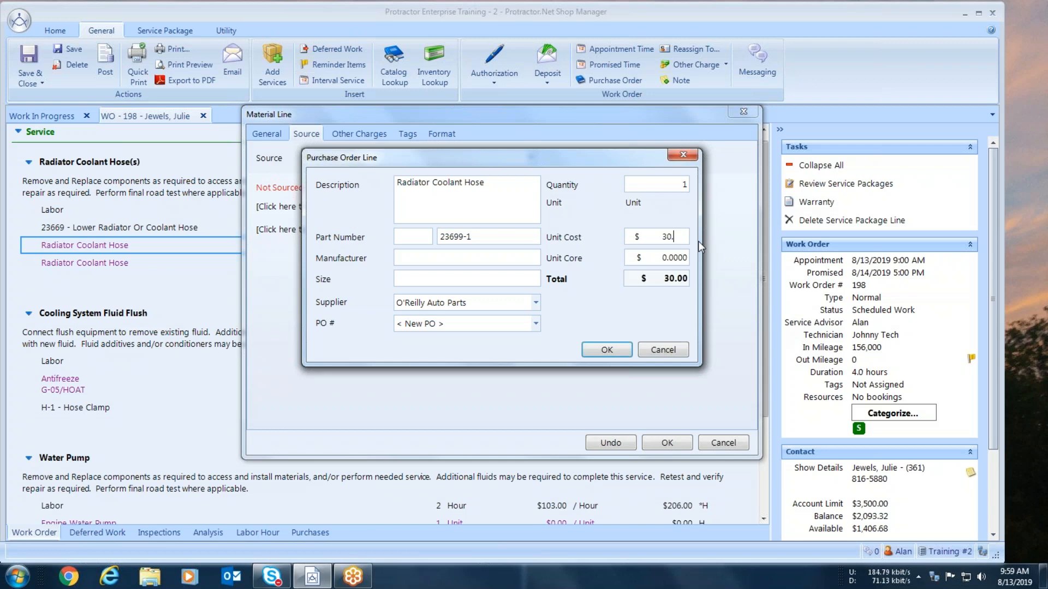
{"action": "left_click", "coordinate": [605, 351]}
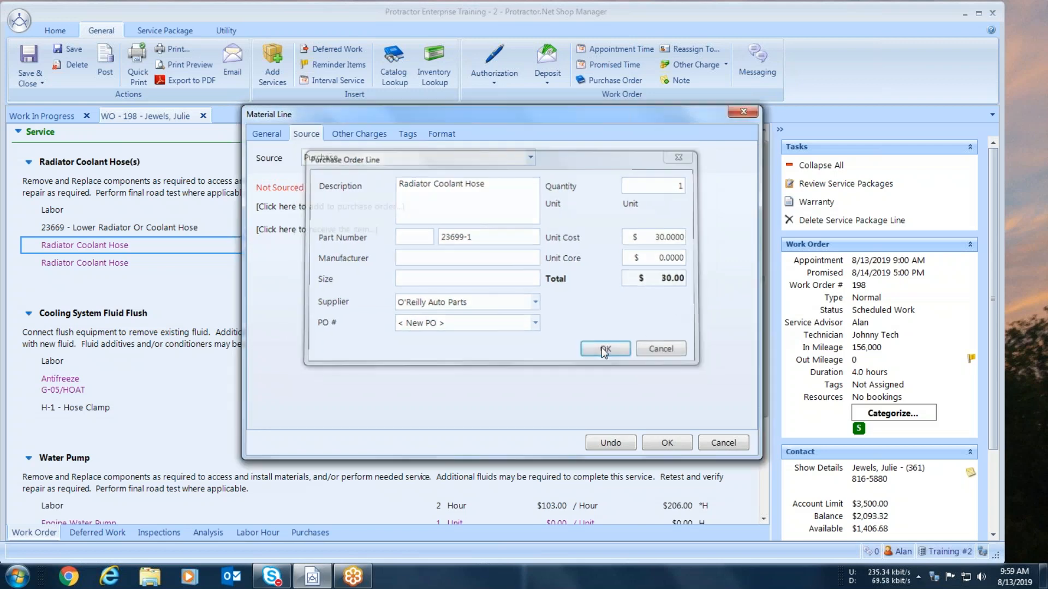
{"action": "left_click", "coordinate": [565, 337]}
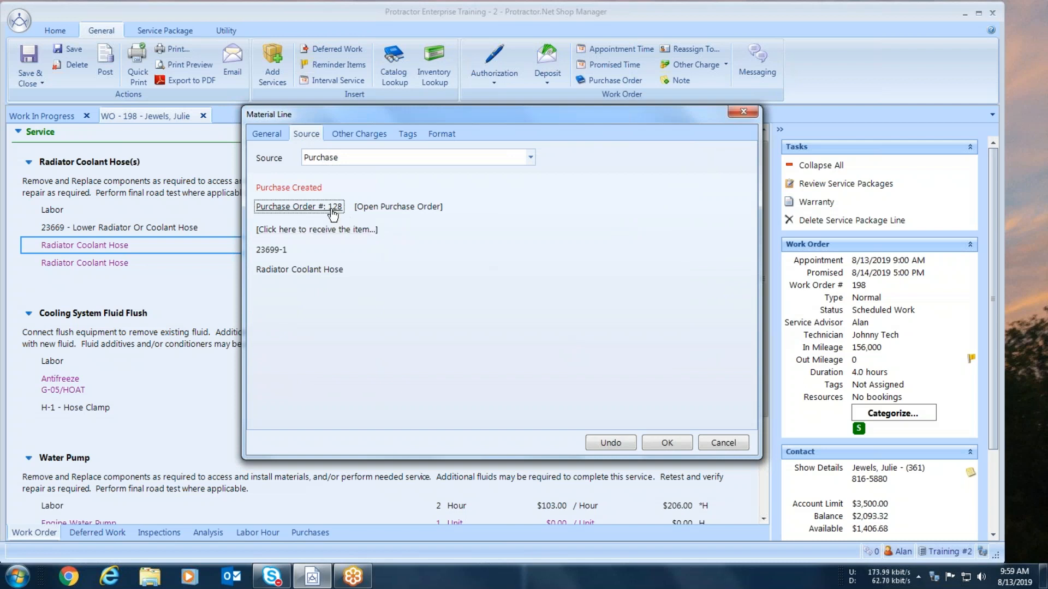
- Open the hose's purchase order, mark it as placed, and accept the material line
{"action": "left_click", "coordinate": [405, 209]}
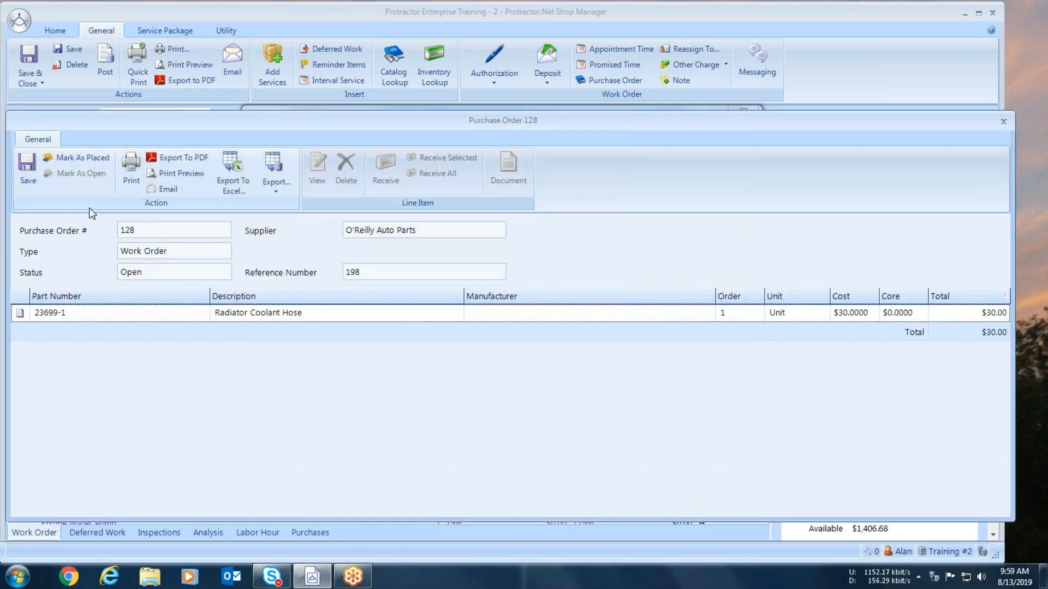
{"action": "left_click", "coordinate": [75, 156]}
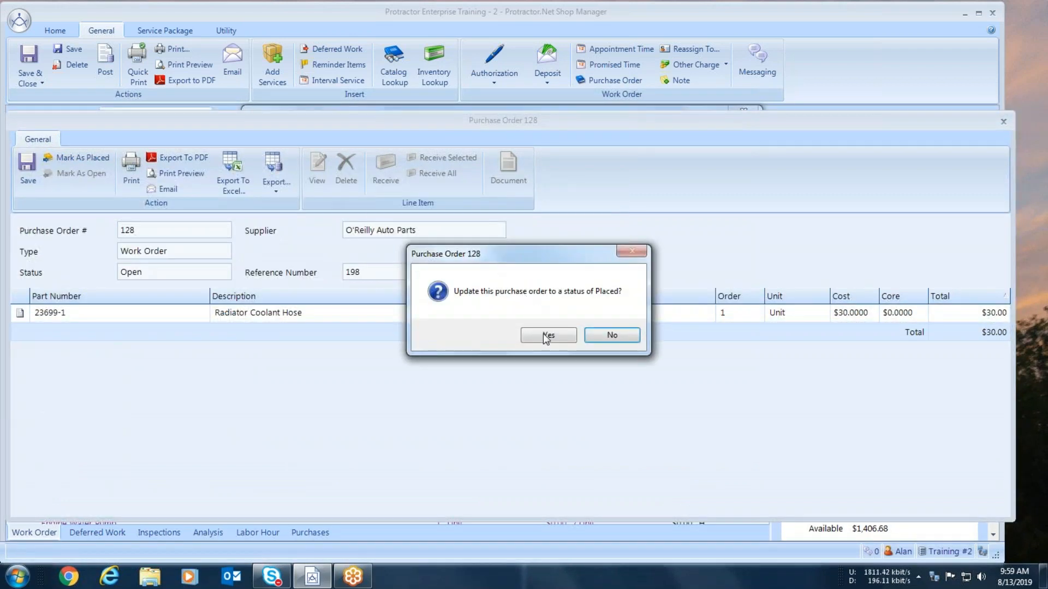
{"action": "left_click", "coordinate": [546, 337]}
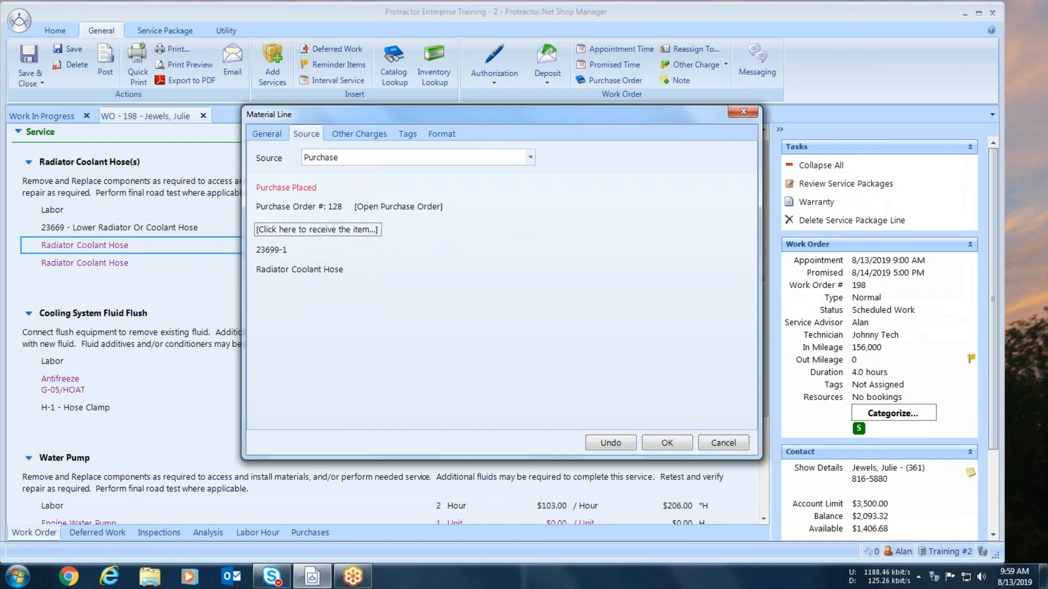
{"action": "left_click", "coordinate": [666, 443]}
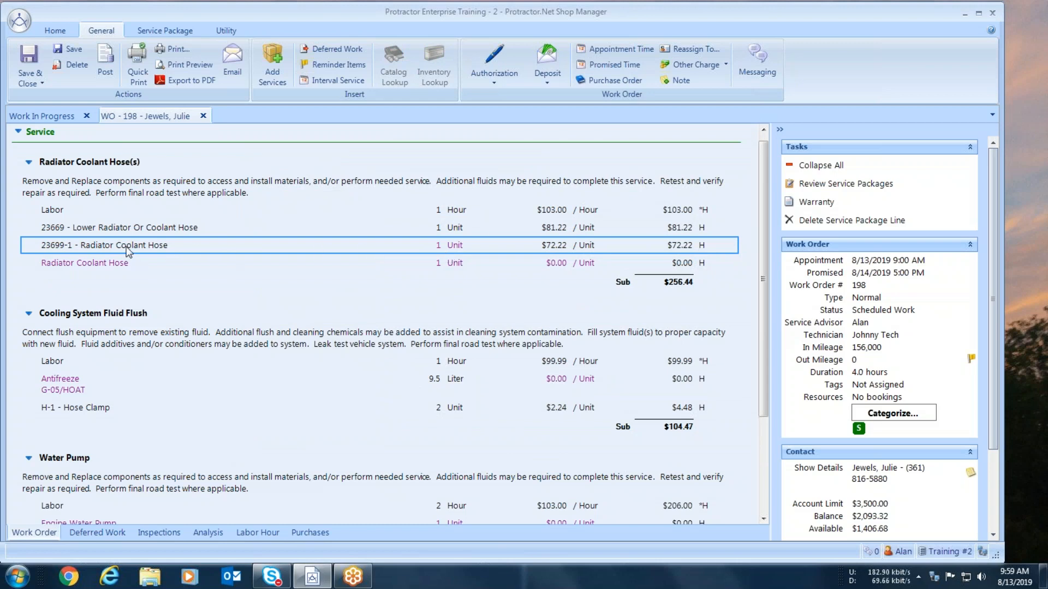
- Search the purchase orders for open or placed orders from supplier O'Reilly Auto Parts
{"action": "left_click", "coordinate": [51, 34]}
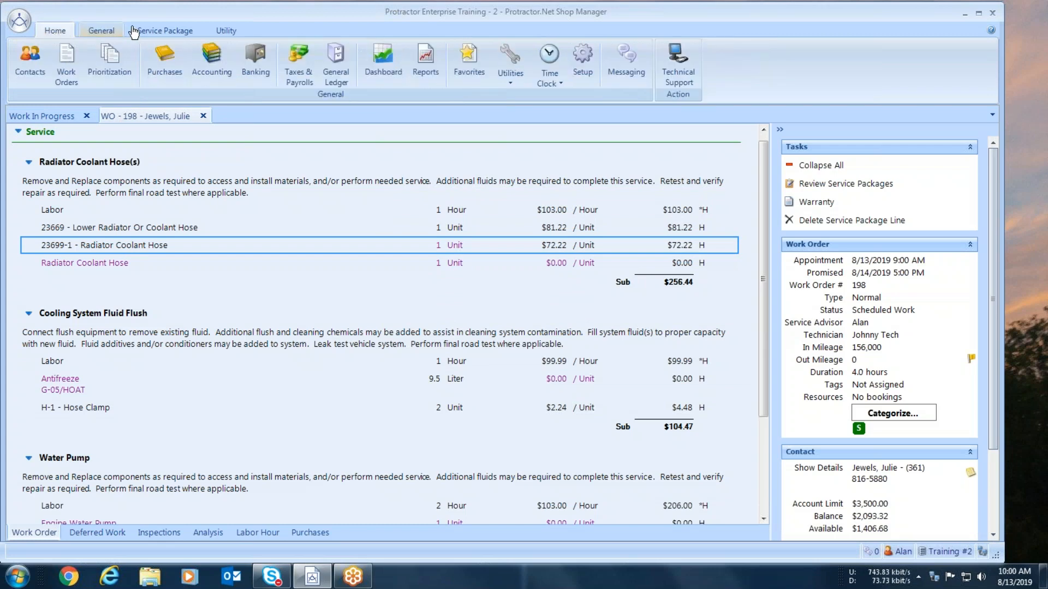
{"action": "left_click", "coordinate": [165, 64]}
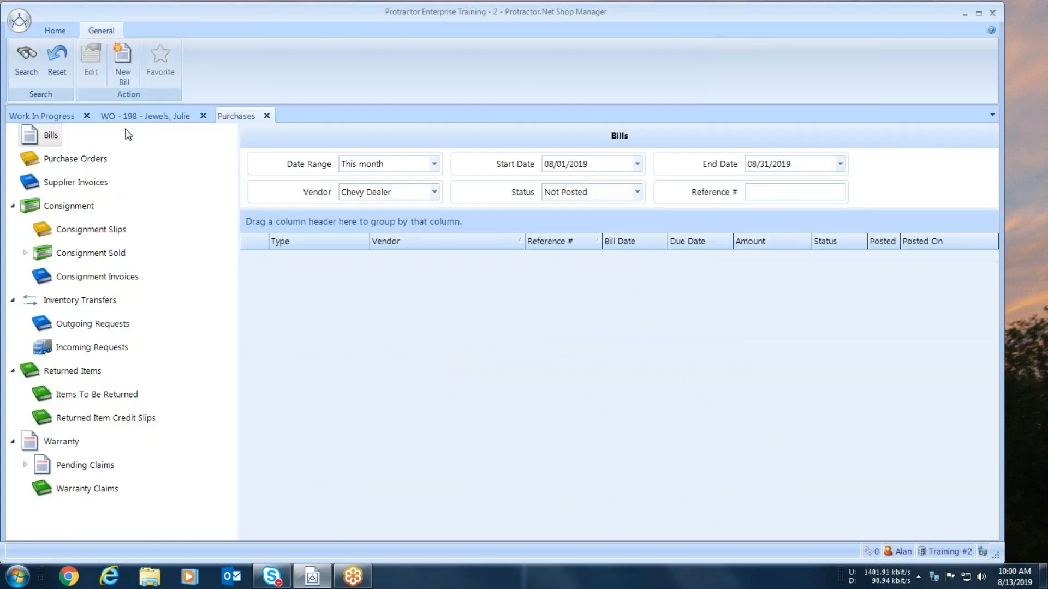
{"action": "left_click", "coordinate": [96, 159]}
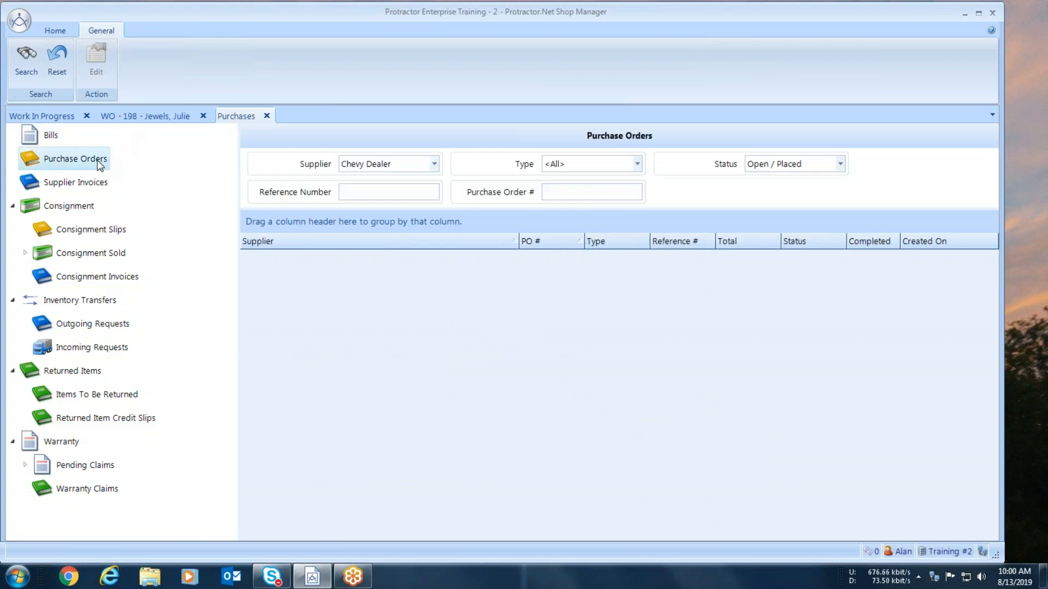
{"action": "left_click", "coordinate": [434, 165]}
{"action": "left_click_drag", "start_coordinate": [472, 229], "coordinate": [471, 261]}
{"action": "left_click", "coordinate": [376, 285]}
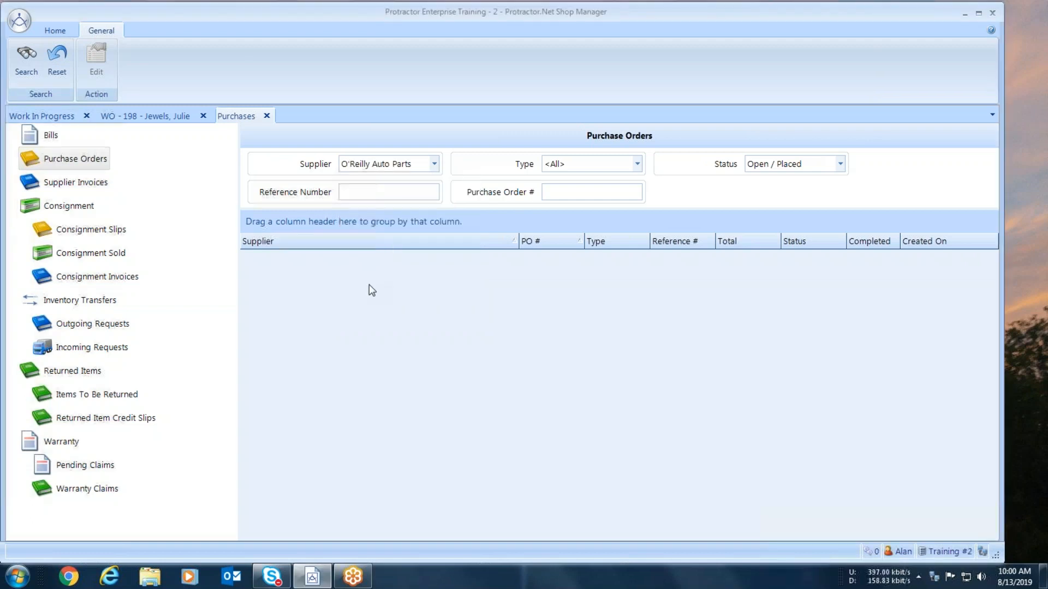
{"action": "left_click", "coordinate": [24, 72]}
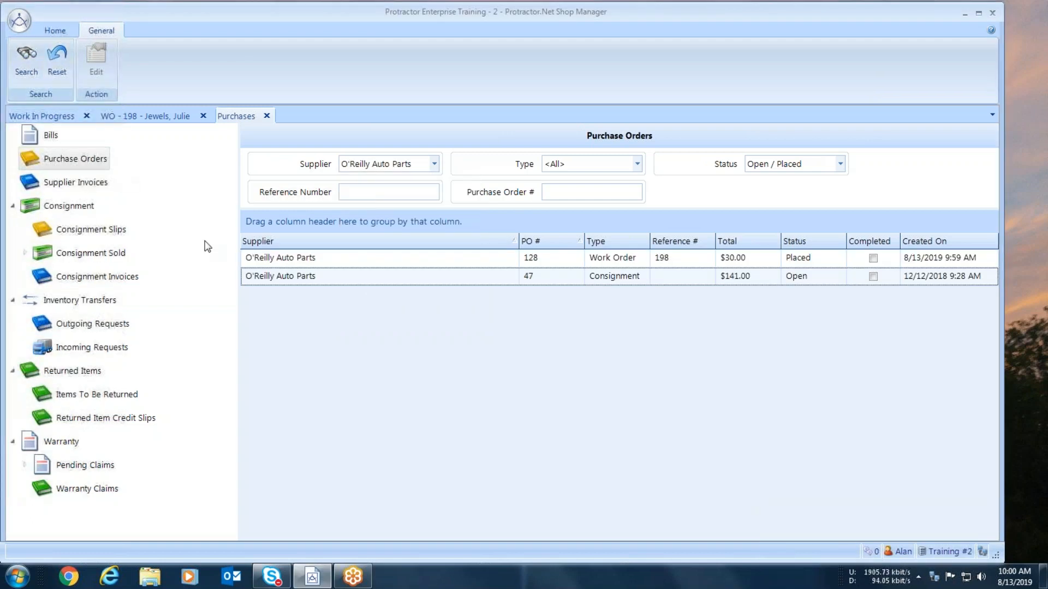
- Open the placed O'Reilly Auto Parts work-order purchase order and receive all its items on new supplier invoice 81319-2
{"action": "double_click", "coordinate": [552, 259]}
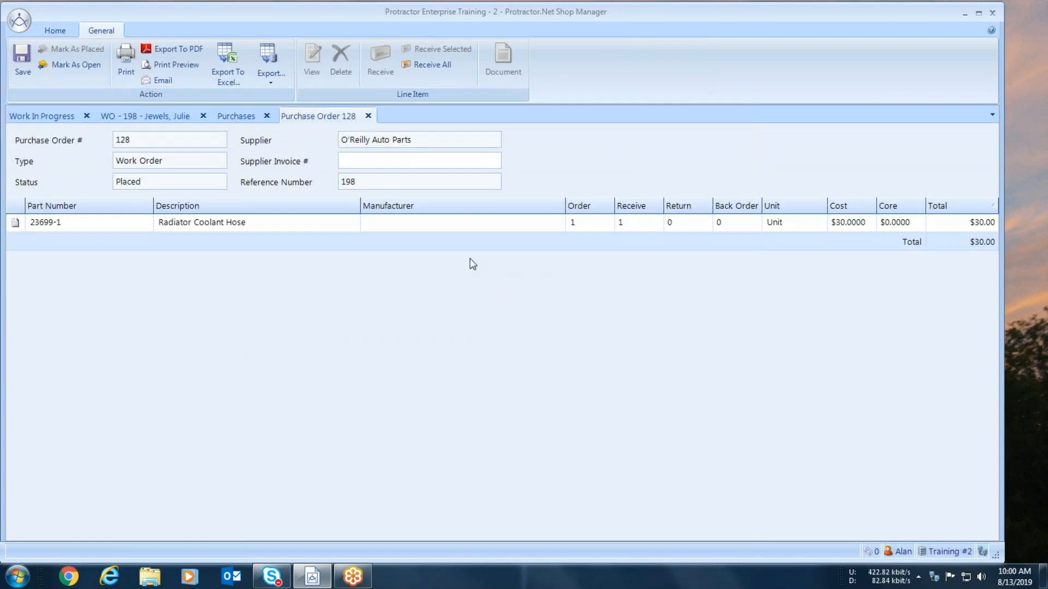
{"action": "type", "text": "81319-2"}
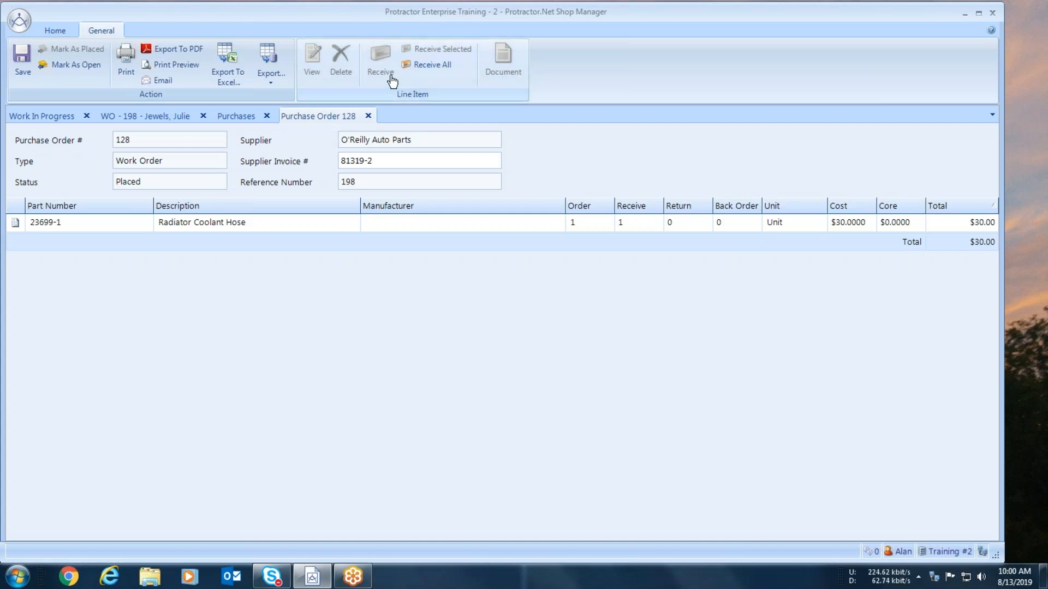
{"action": "left_click", "coordinate": [427, 66]}
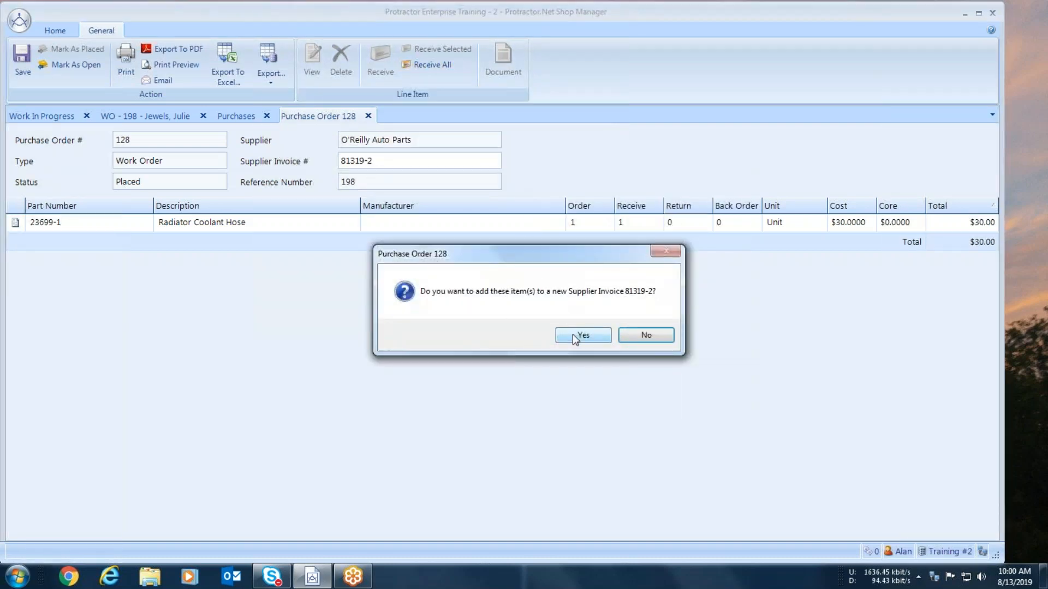
{"action": "left_click", "coordinate": [572, 334]}
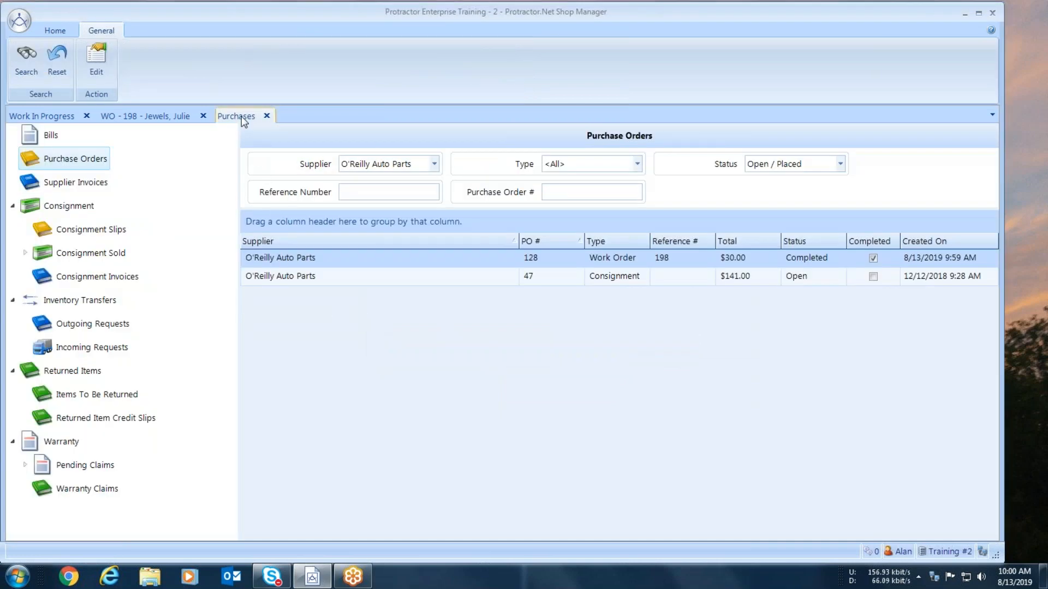
- Return to the work order, save it, and close it with the status Inspection In Progress
{"action": "left_click", "coordinate": [144, 114]}
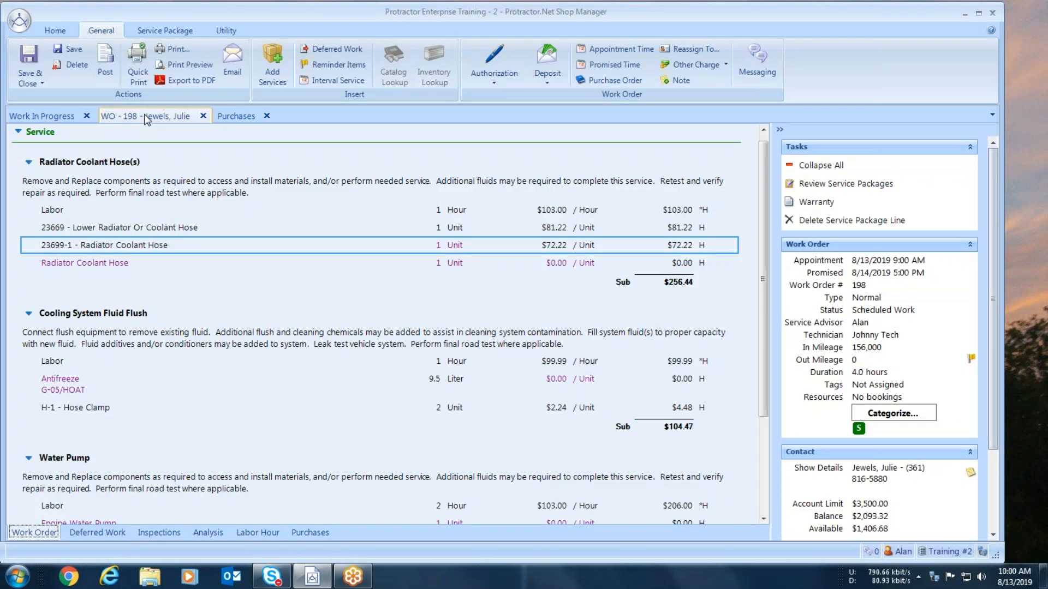
{"action": "left_click", "coordinate": [73, 50]}
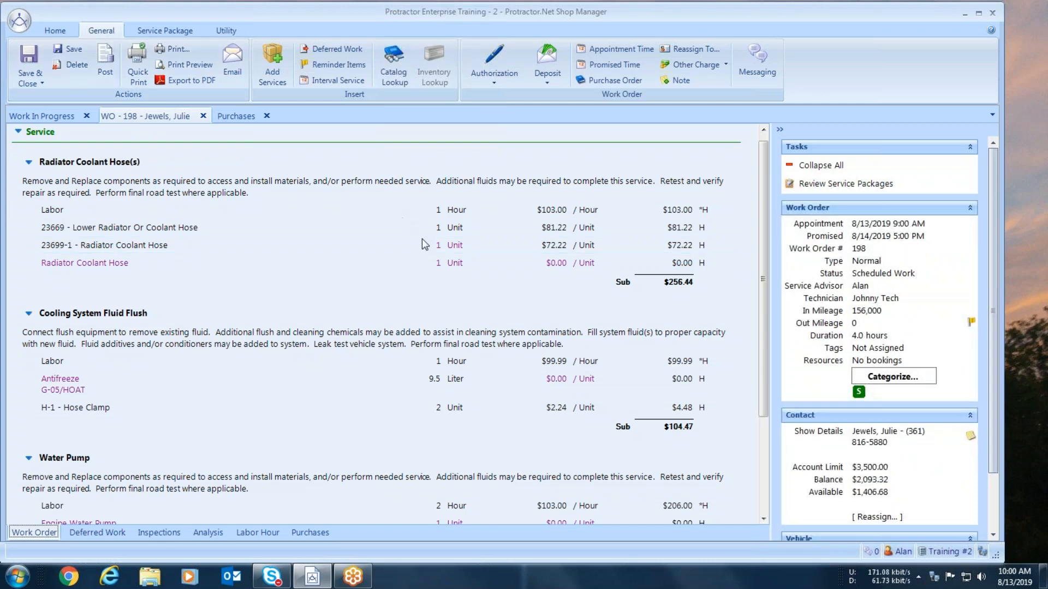
{"action": "mouse_move", "coordinate": [439, 252]}
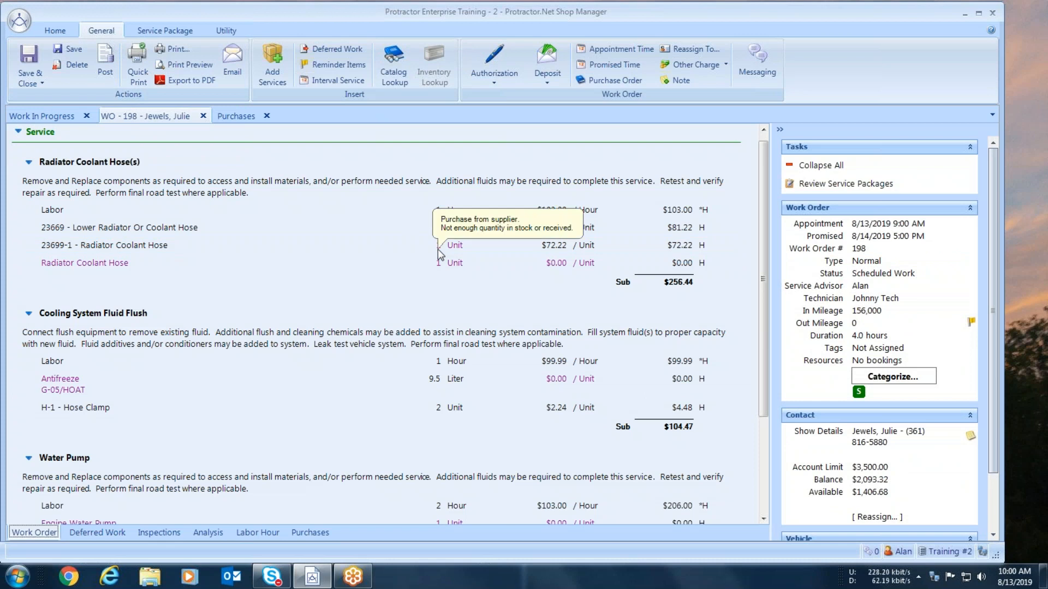
{"action": "left_click", "coordinate": [38, 84]}
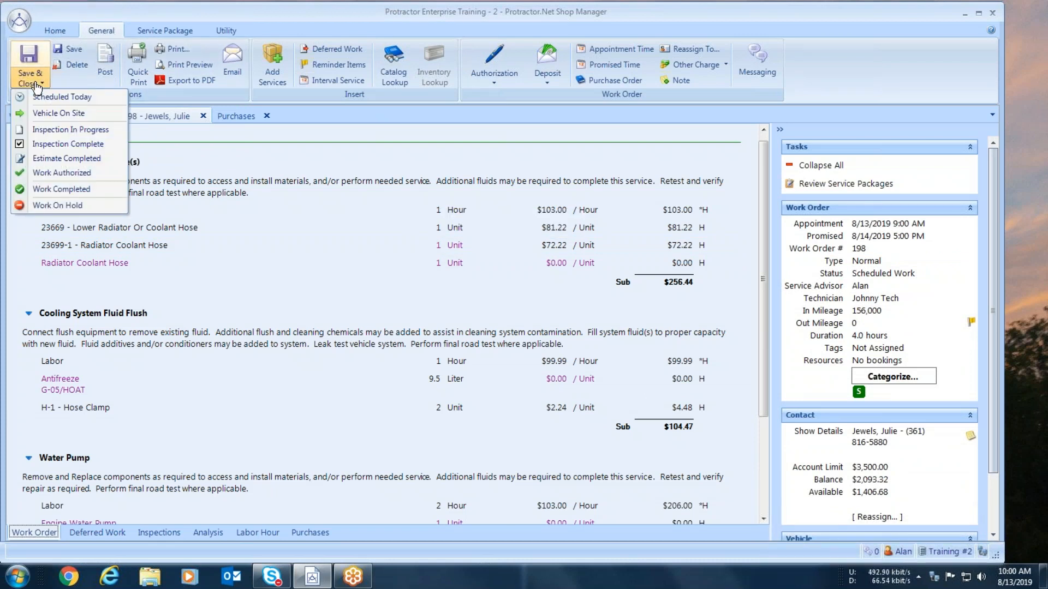
{"action": "left_click", "coordinate": [44, 131]}
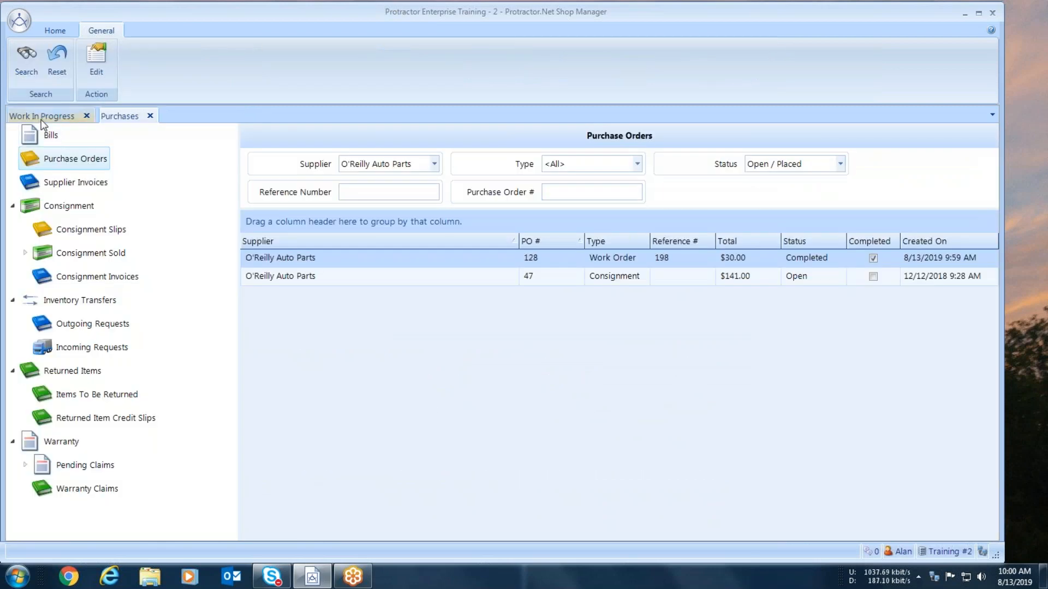
- Reopen the work order from Work In Progress and open the material line of the remaining unsourced Radiator Coolant Hose
{"action": "left_click", "coordinate": [41, 119]}
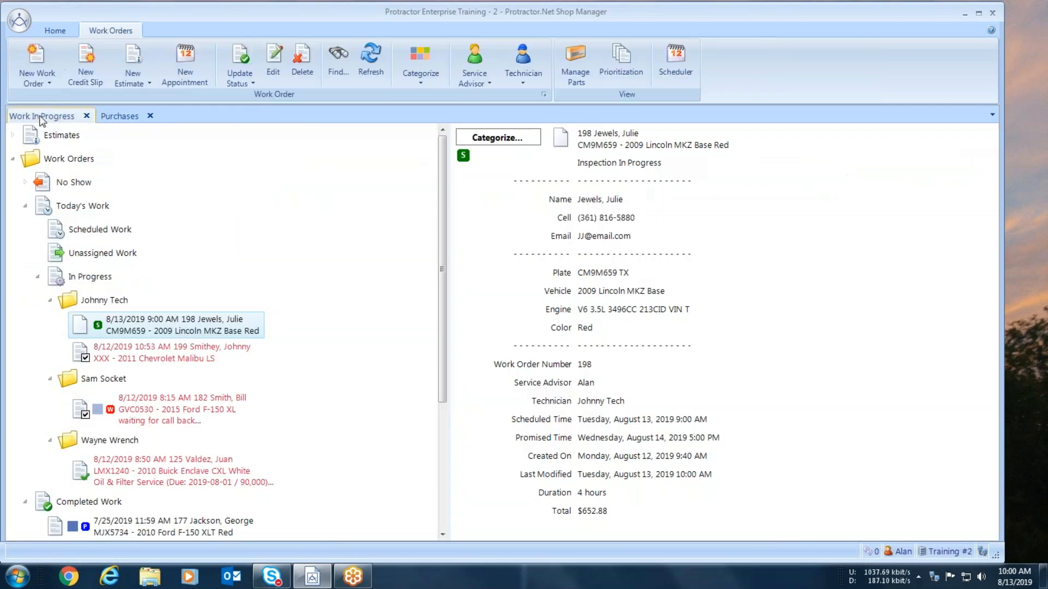
{"action": "double_click", "coordinate": [159, 327]}
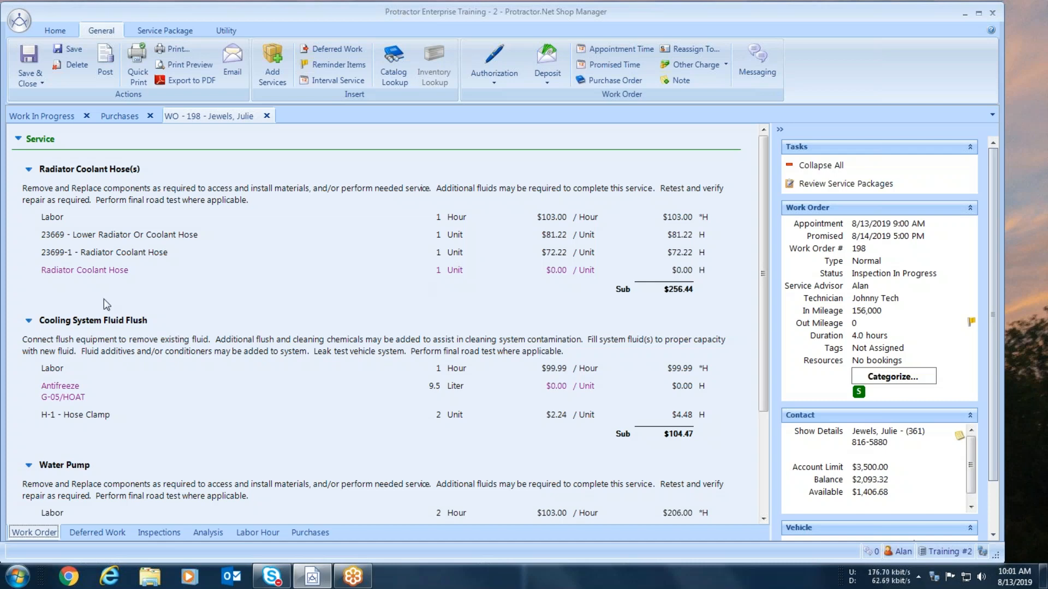
{"action": "left_click", "coordinate": [84, 269]}
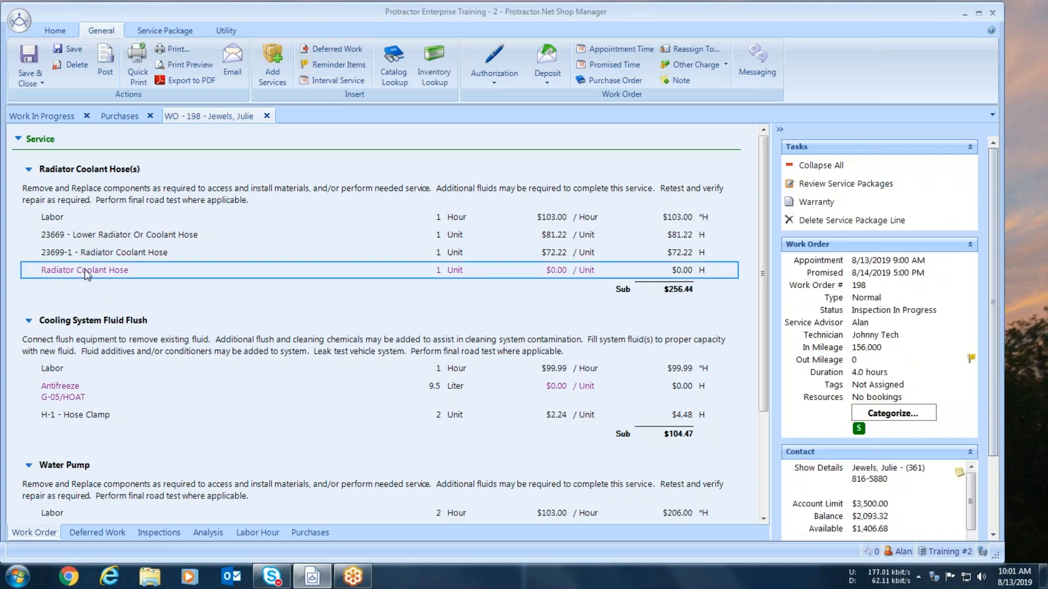
{"action": "double_click", "coordinate": [84, 270]}
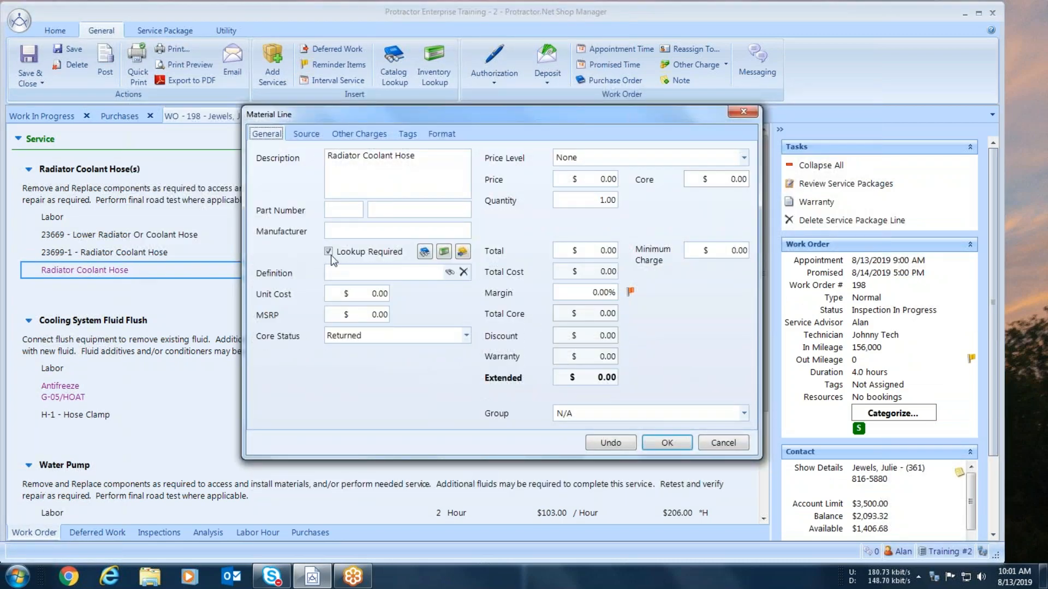
- Start a supplier invoice line for the hose with part number 23669-2 and supplier O'Reilly Auto Parts
{"action": "left_click", "coordinate": [468, 253]}
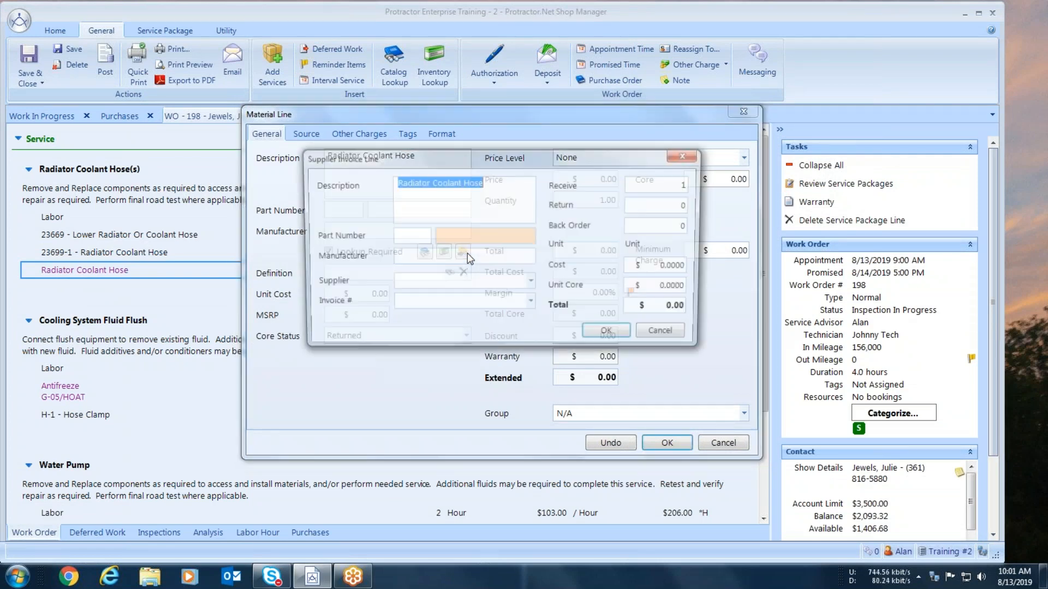
{"action": "left_click", "coordinate": [450, 238]}
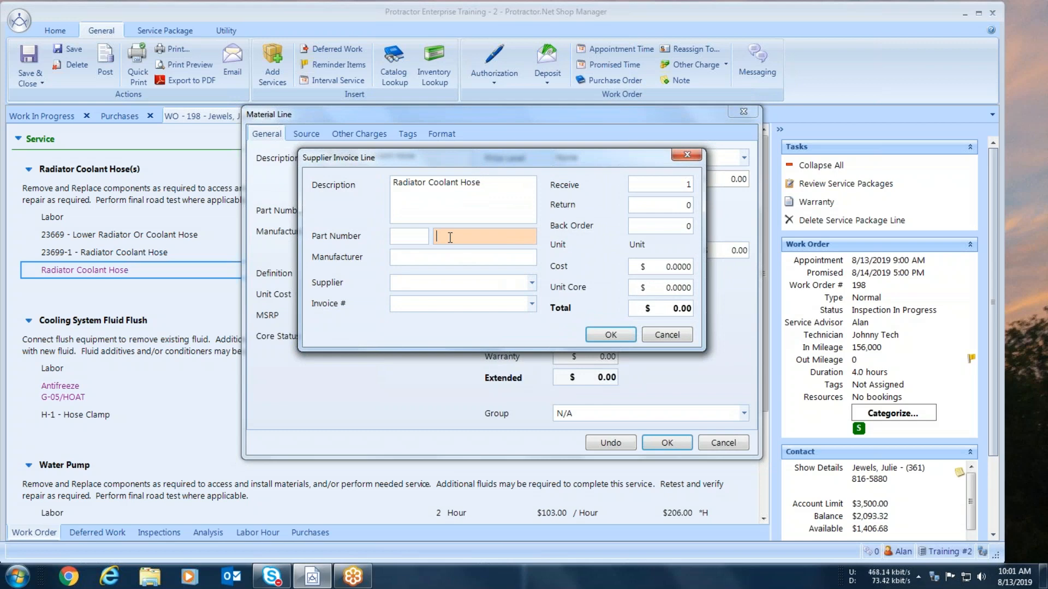
{"action": "type", "text": "2366"}
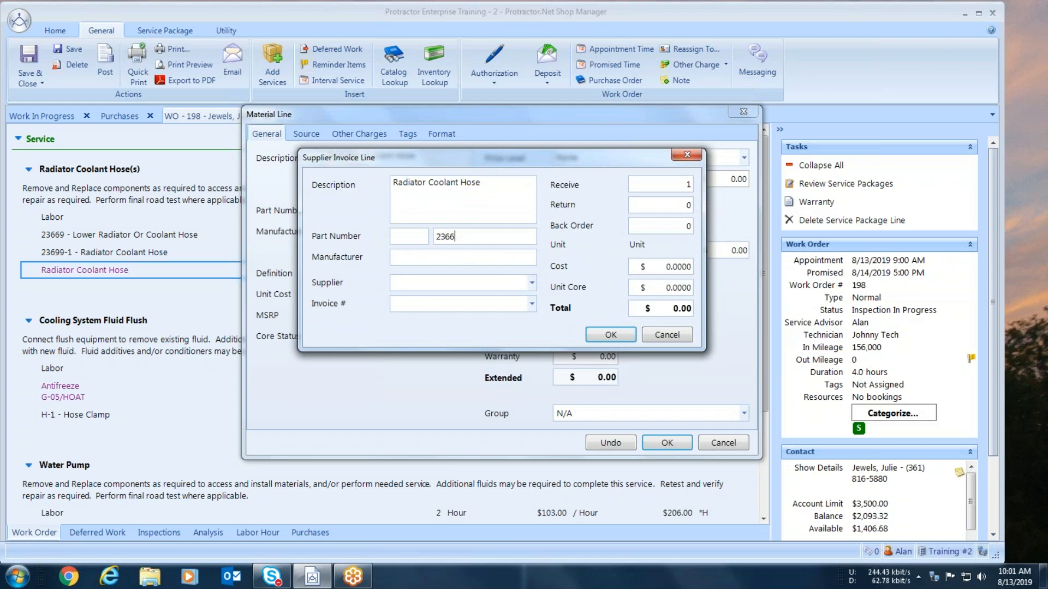
{"action": "type", "text": "9-2"}
{"action": "left_click", "coordinate": [530, 283]}
{"action": "left_click_drag", "start_coordinate": [528, 335], "coordinate": [528, 371]}
{"action": "left_click", "coordinate": [444, 404]}
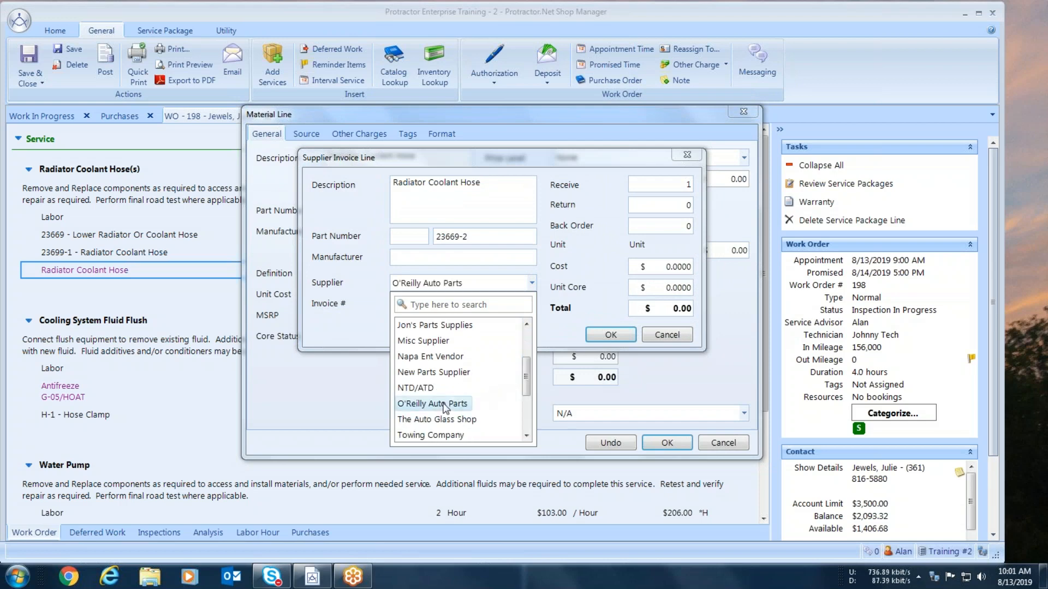
- Set the supplier invoice number to 81319-3 and the cost to $30, and accept the invoice line
{"action": "left_click", "coordinate": [405, 305]}
{"action": "type", "text": "8"}
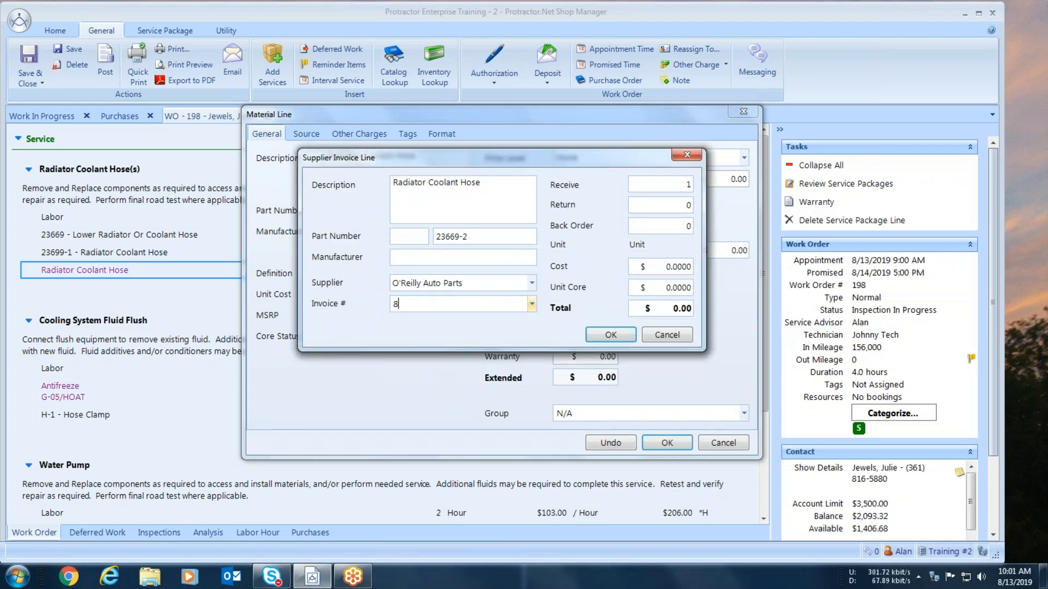
{"action": "type", "text": "1319-3"}
{"action": "left_click", "coordinate": [652, 269]}
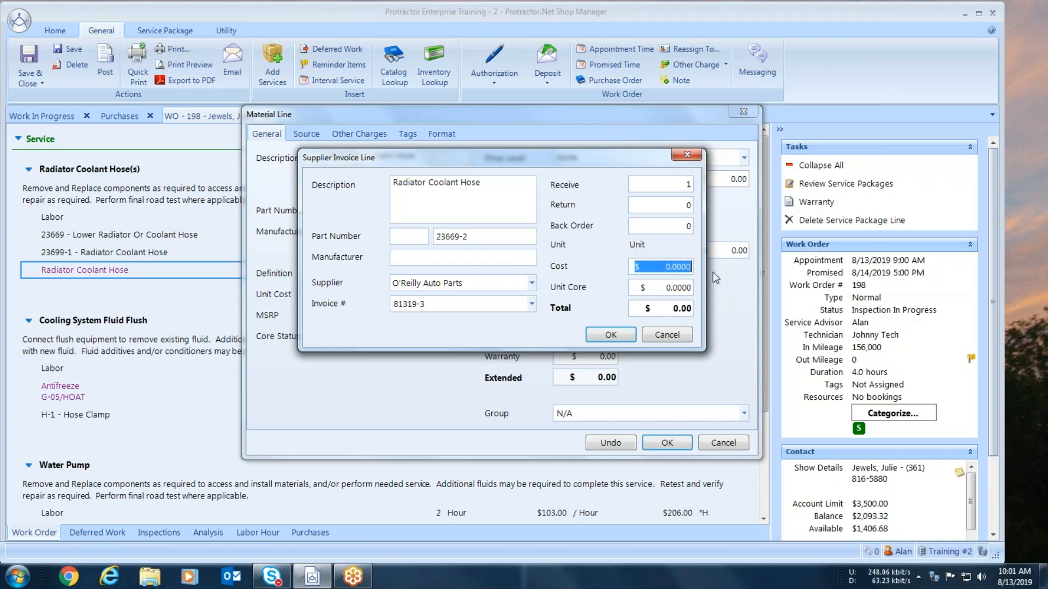
{"action": "type", "text": "30"}
{"action": "left_click", "coordinate": [611, 334]}
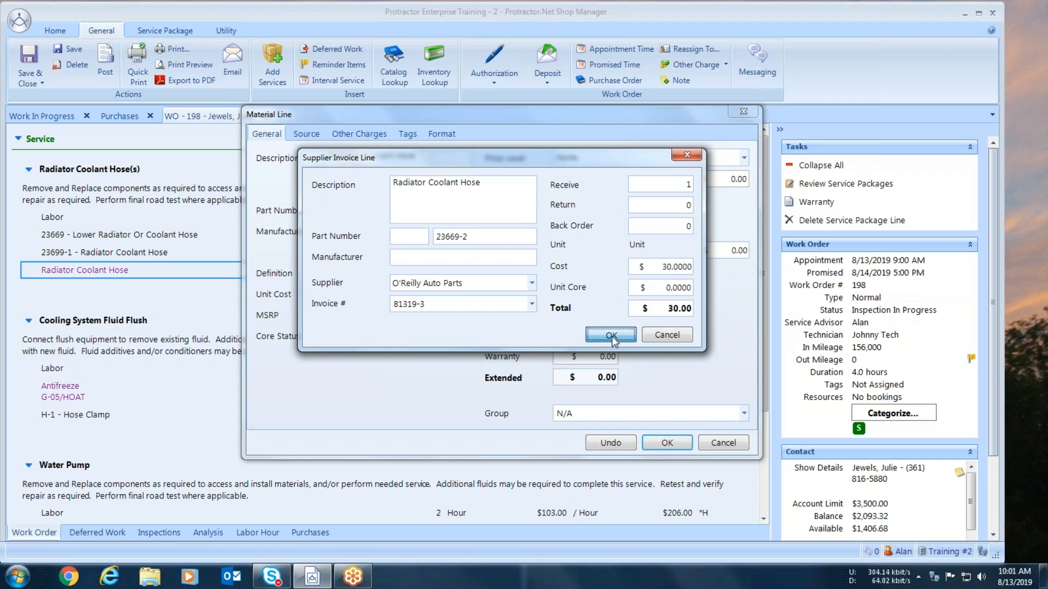
{"action": "left_click", "coordinate": [555, 341]}
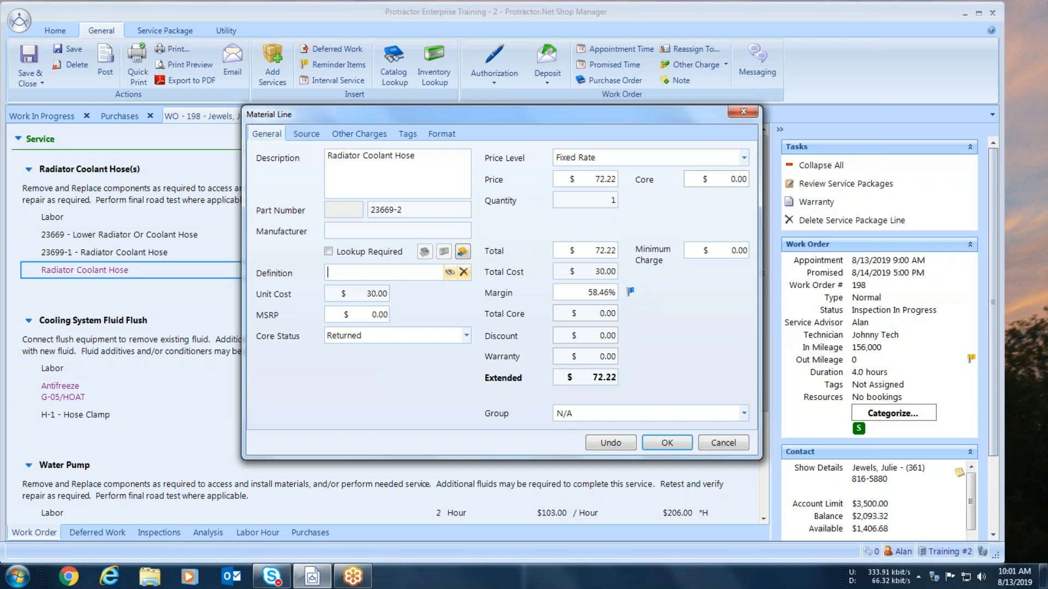
- Accept the hose's material line and save the work order
{"action": "left_click", "coordinate": [663, 445]}
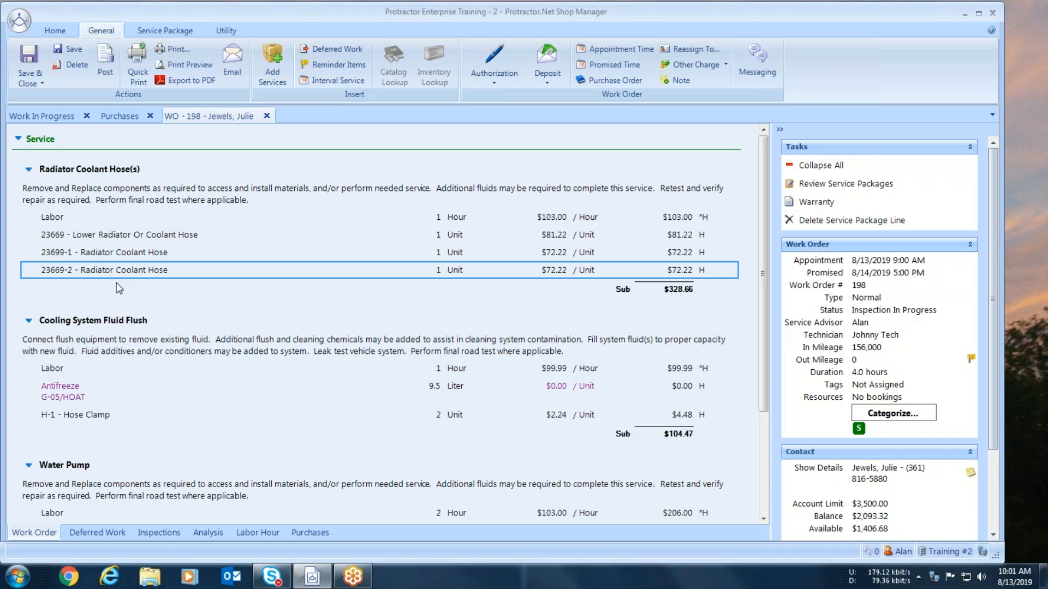
{"action": "left_click", "coordinate": [66, 54]}
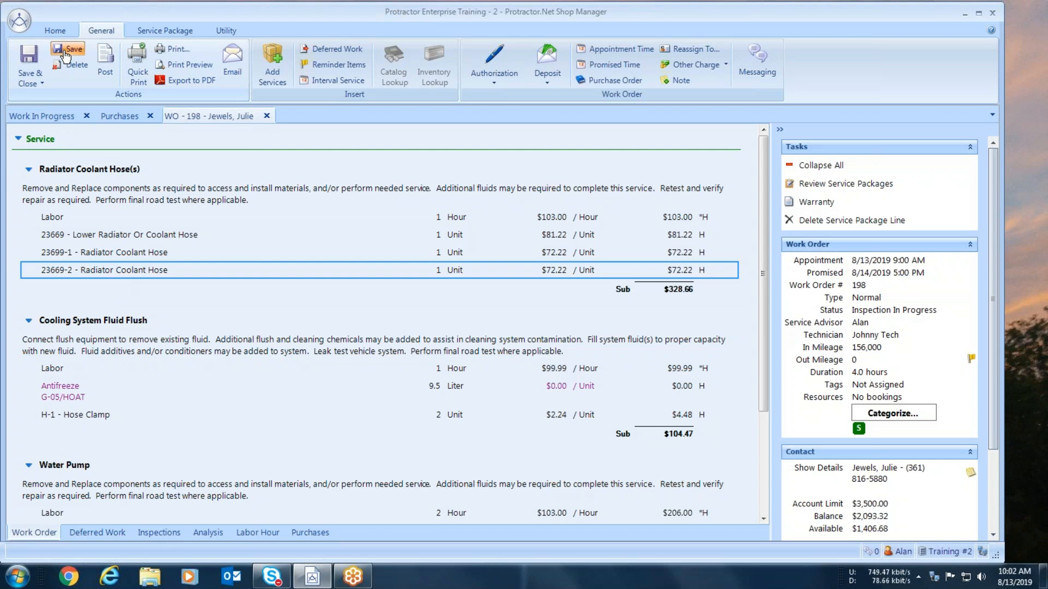
- Search the supplier invoices for unposted ones from O'Reilly Auto Parts
{"action": "left_click", "coordinate": [121, 116]}
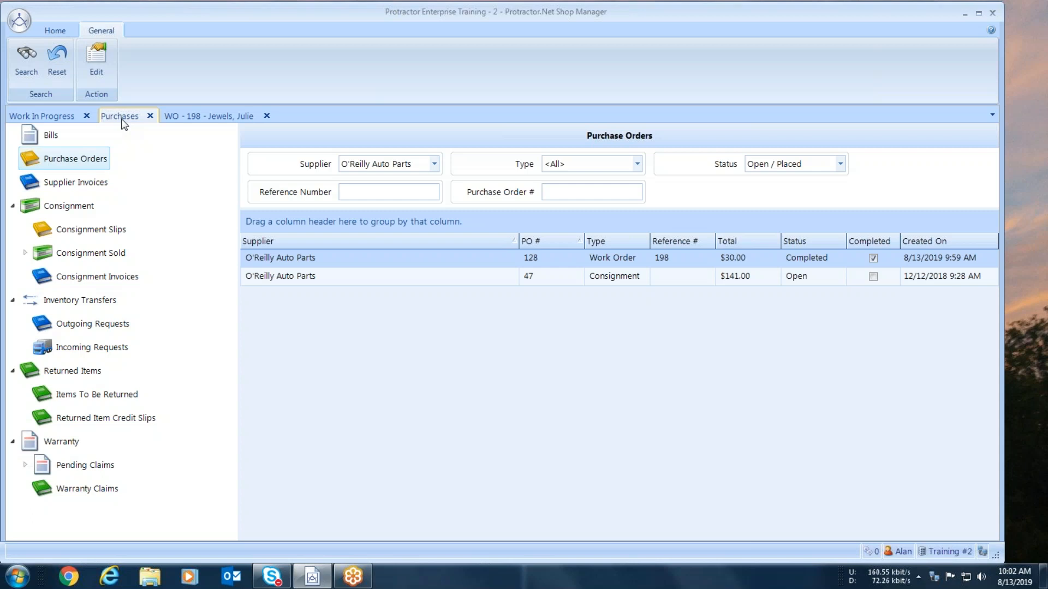
{"action": "left_click", "coordinate": [60, 186]}
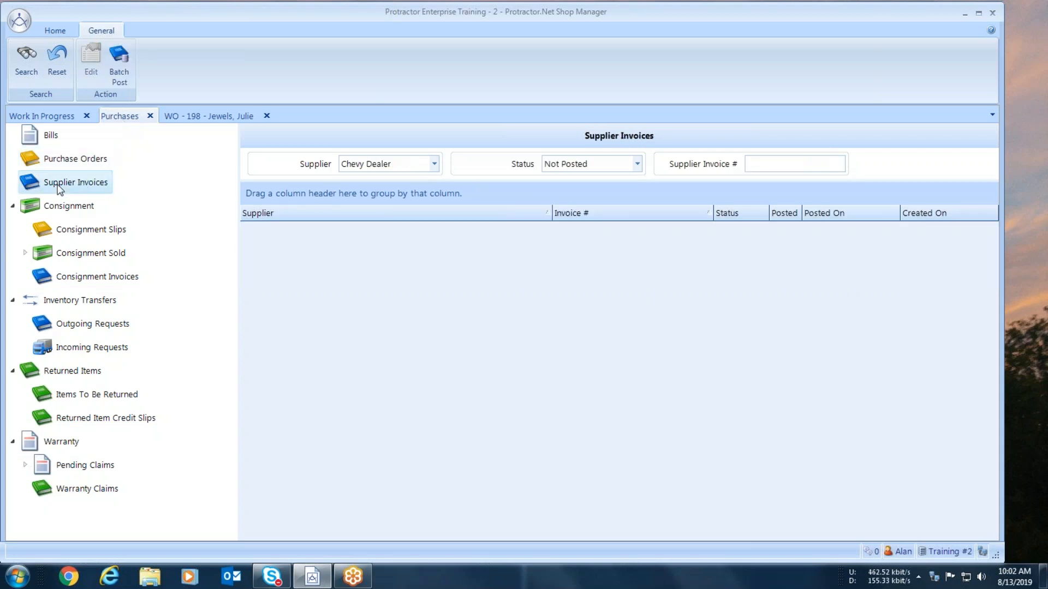
{"action": "left_click", "coordinate": [435, 164]}
{"action": "left_click_drag", "start_coordinate": [473, 232], "coordinate": [473, 256]}
{"action": "left_click", "coordinate": [400, 301]}
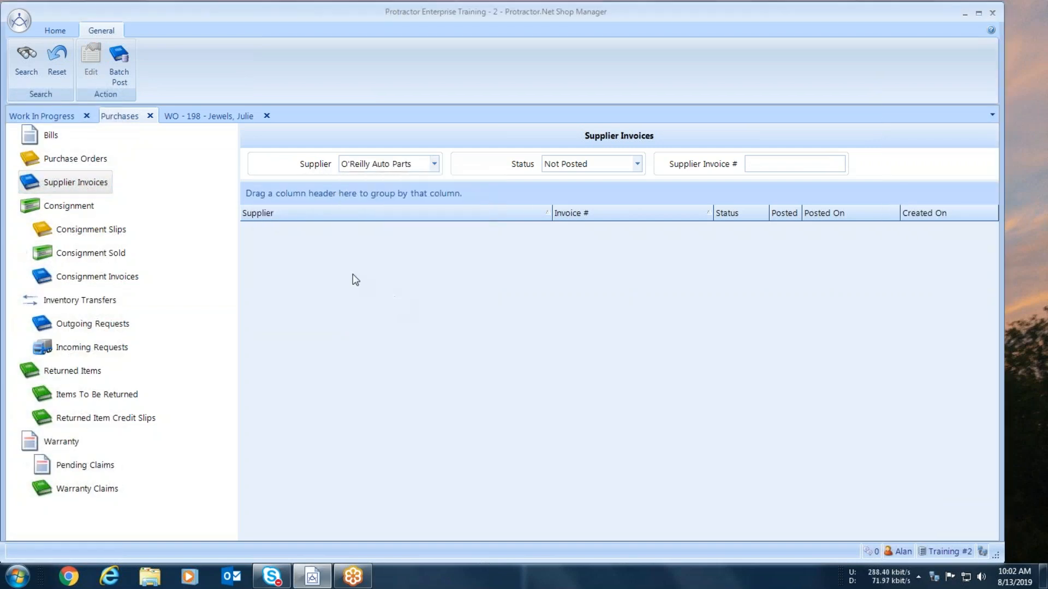
{"action": "left_click", "coordinate": [26, 60]}
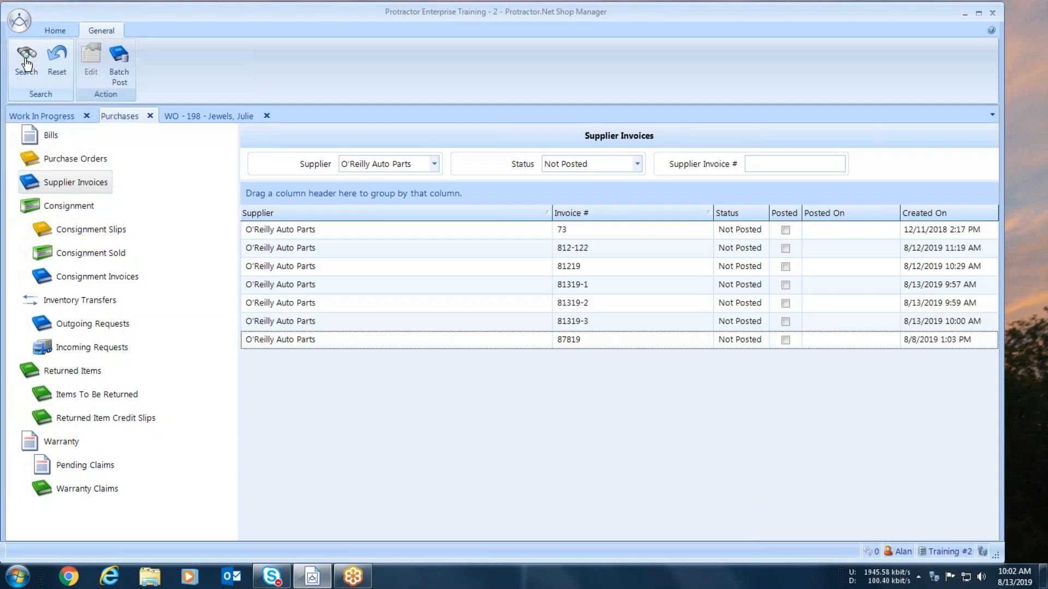
- Review supplier invoice 81319-1, close it, and open supplier invoice 81319-2 to examine its line items
{"action": "left_click", "coordinate": [588, 286]}
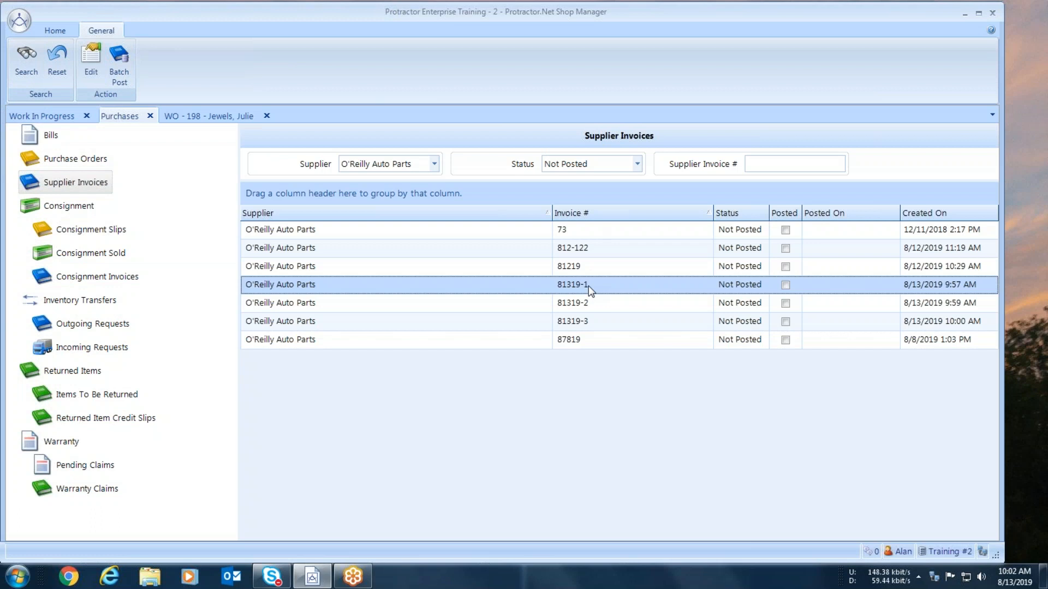
{"action": "double_click", "coordinate": [588, 286]}
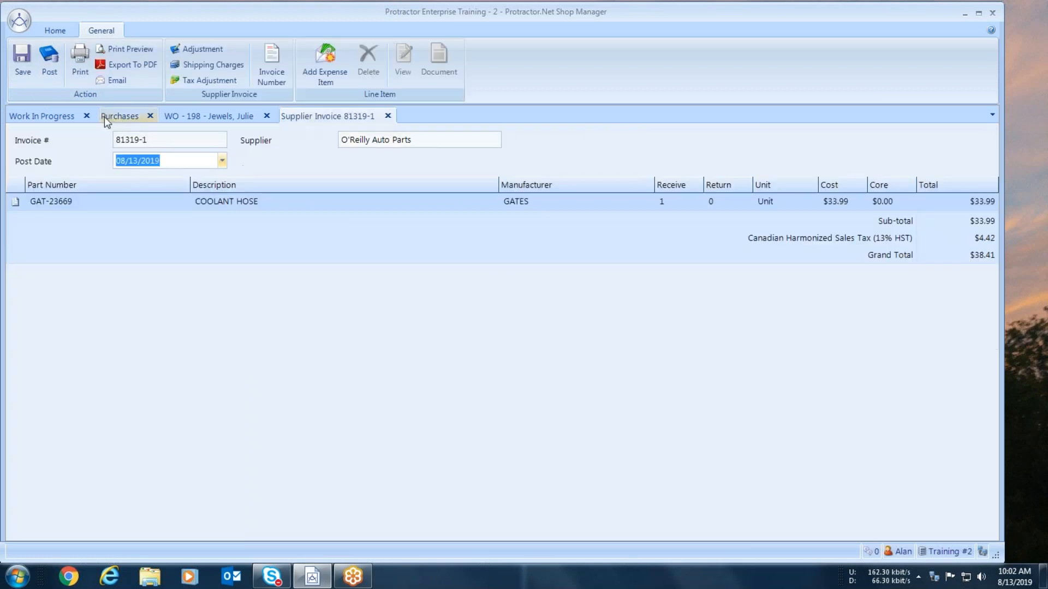
{"action": "left_click", "coordinate": [388, 116]}
{"action": "double_click", "coordinate": [565, 303]}
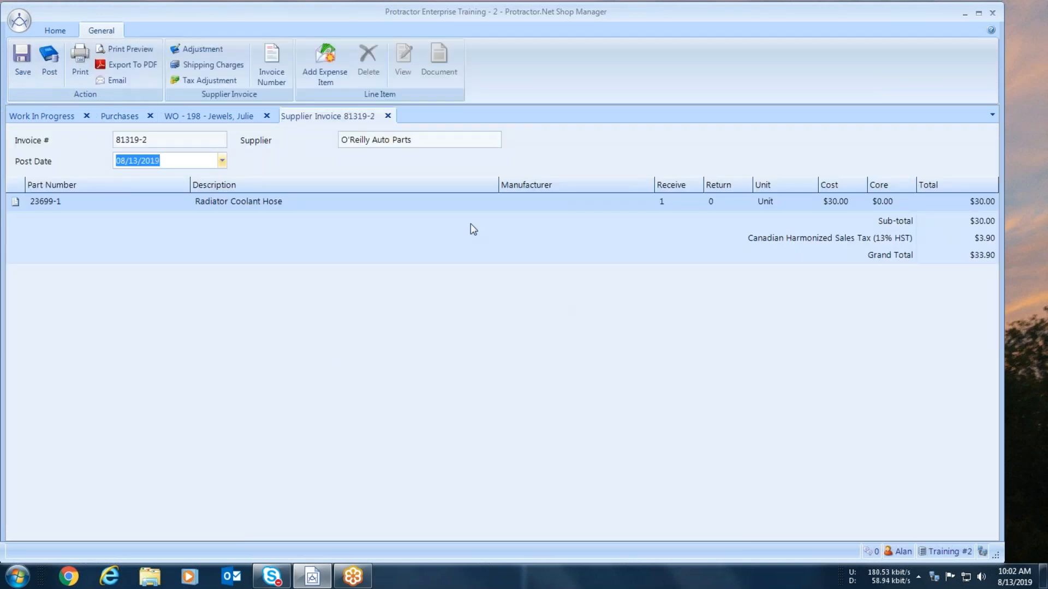
- Close supplier invoice 81319-2, review the line items of supplier invoice 81319-3, and close it
{"action": "left_click", "coordinate": [388, 116]}
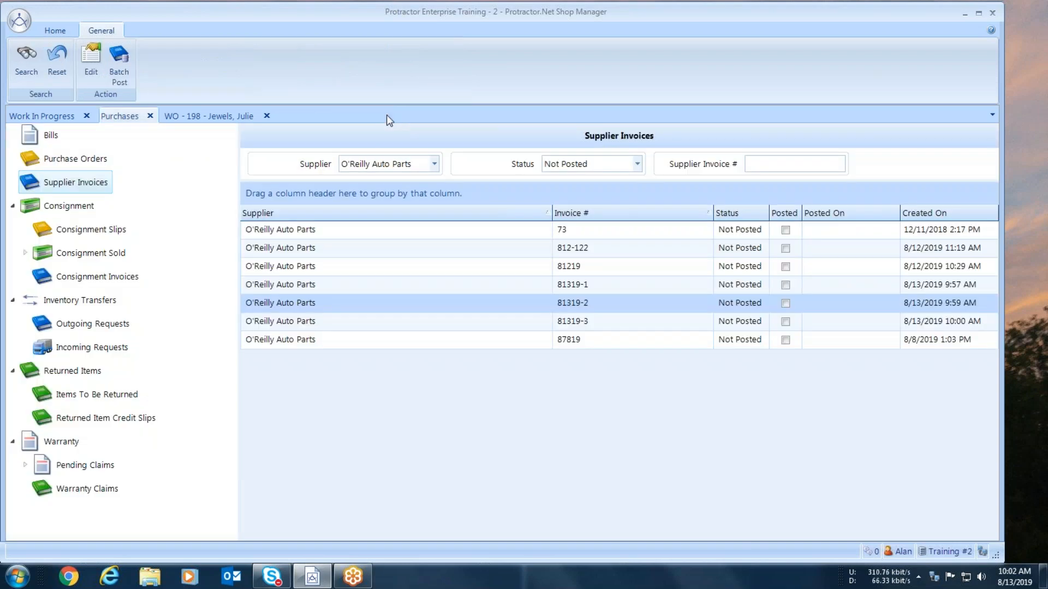
{"action": "double_click", "coordinate": [573, 322]}
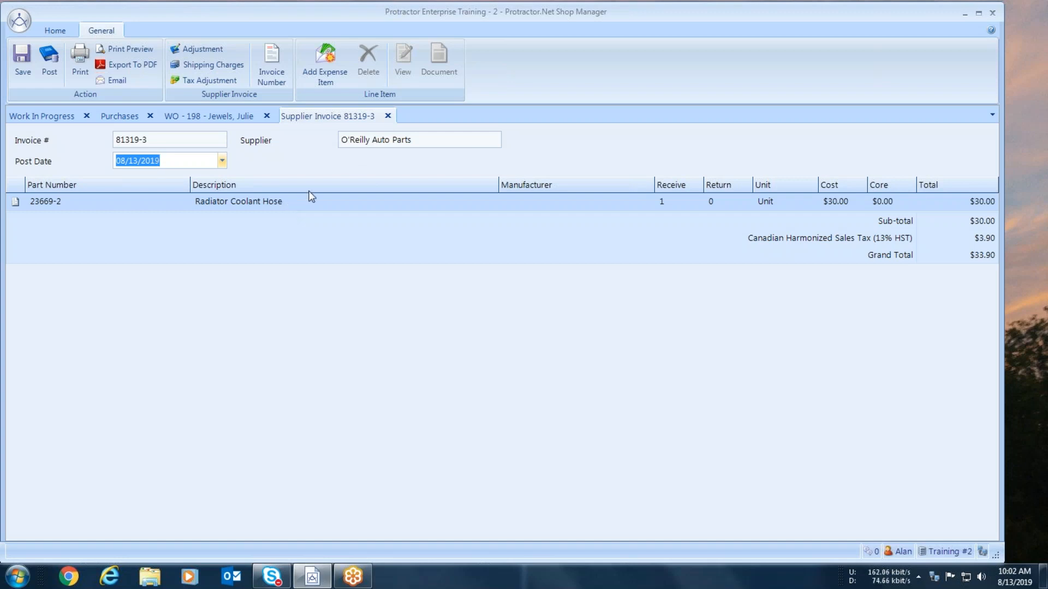
{"action": "left_click", "coordinate": [386, 116]}
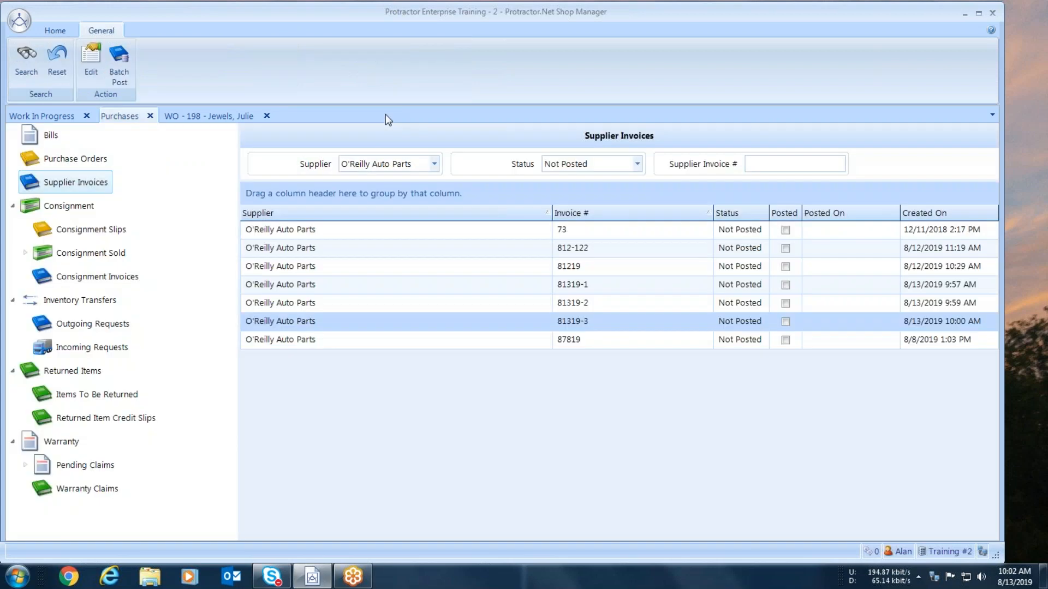
- Delete the 23669 Lower Radiator Or Coolant Hose line from the work order, moving it to returned items, and save the work order
{"action": "left_click", "coordinate": [202, 121]}
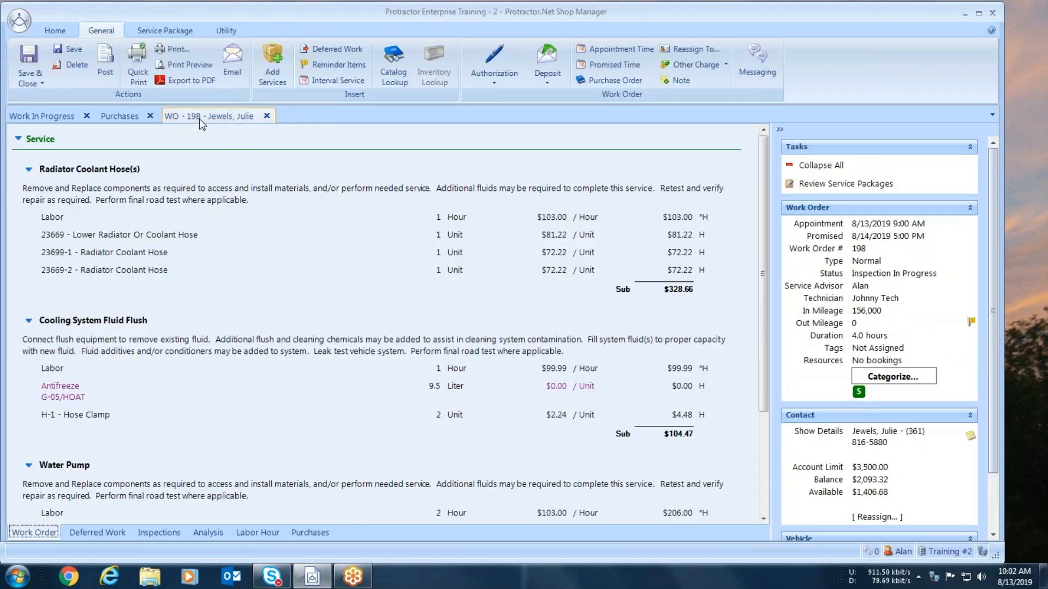
{"action": "left_click", "coordinate": [166, 236]}
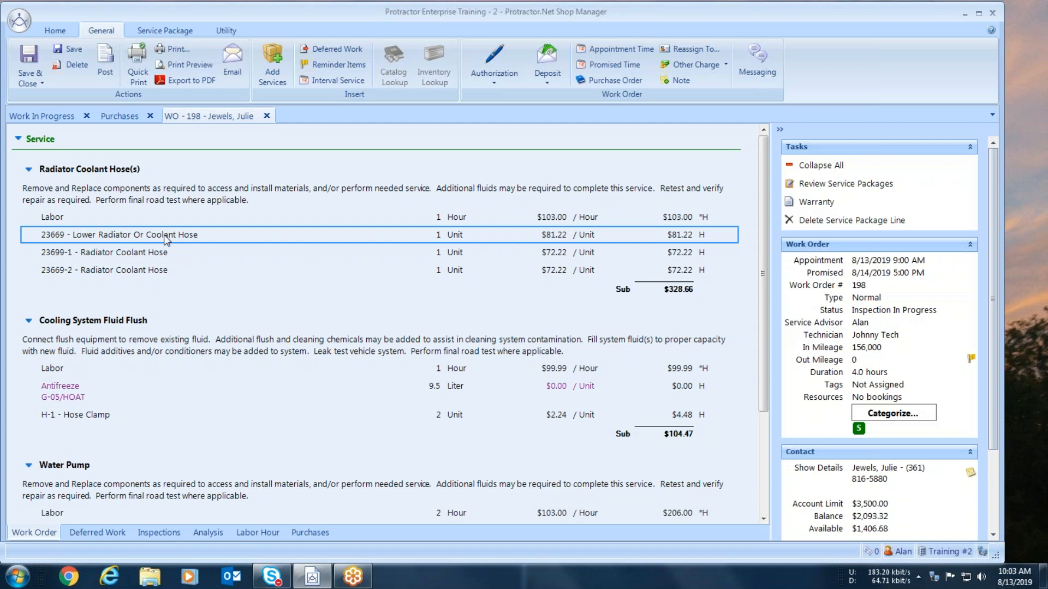
{"action": "right_click", "coordinate": [214, 236]}
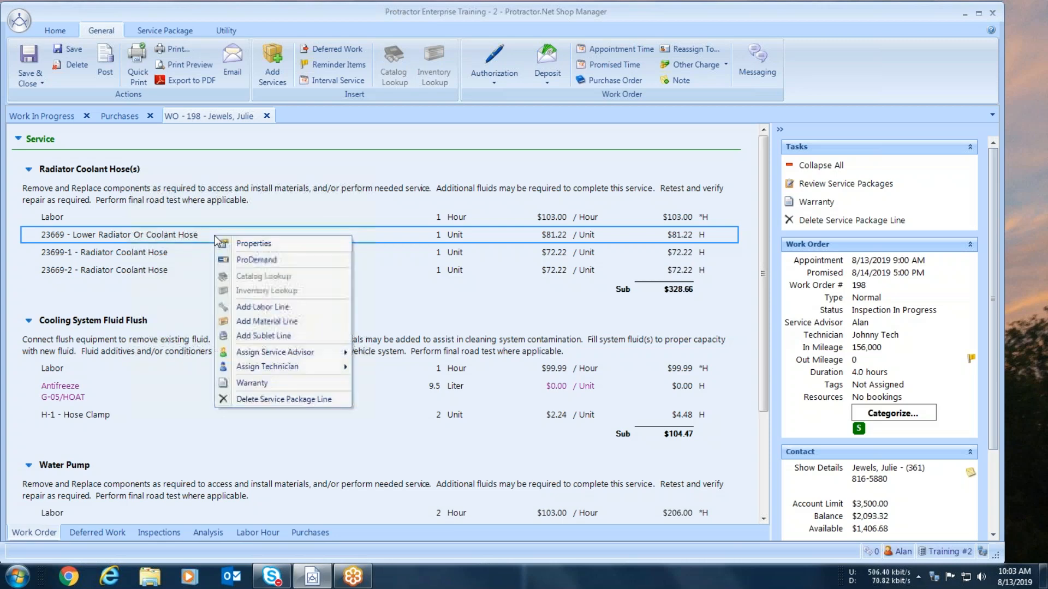
{"action": "left_click", "coordinate": [268, 402]}
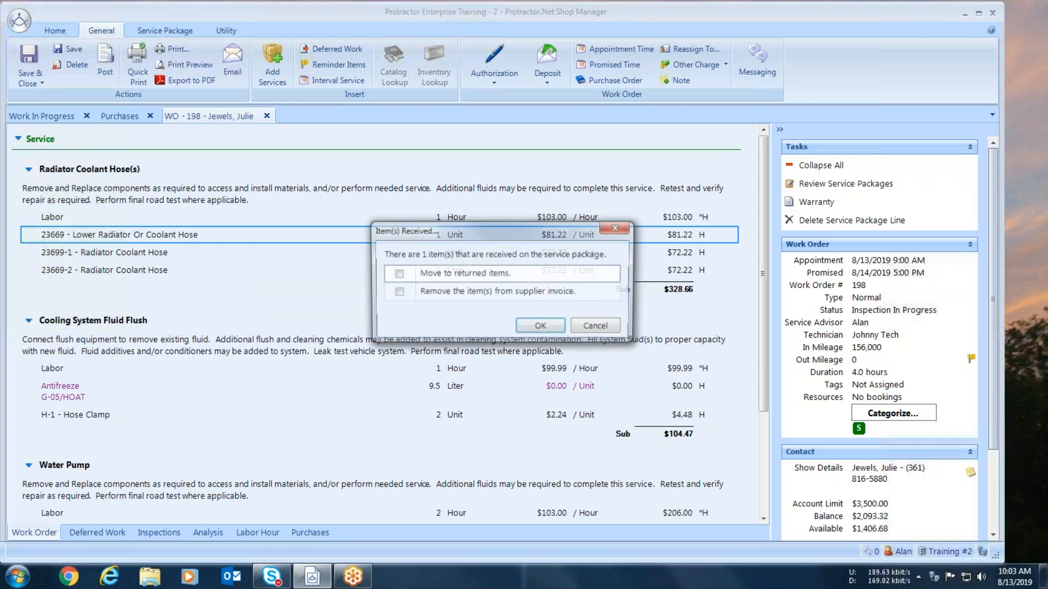
{"action": "left_click", "coordinate": [398, 274]}
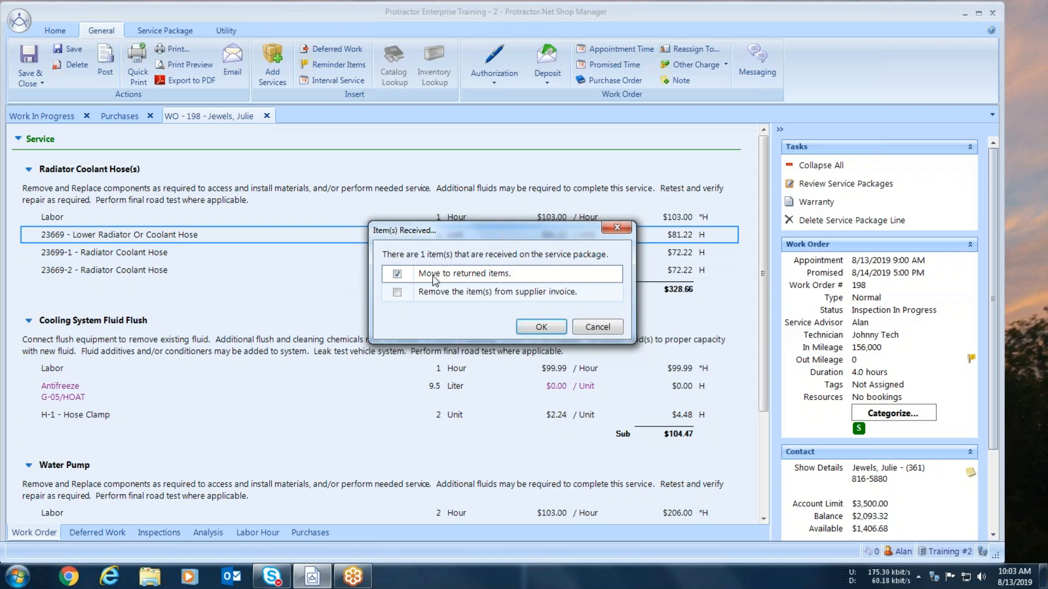
{"action": "left_click", "coordinate": [542, 327]}
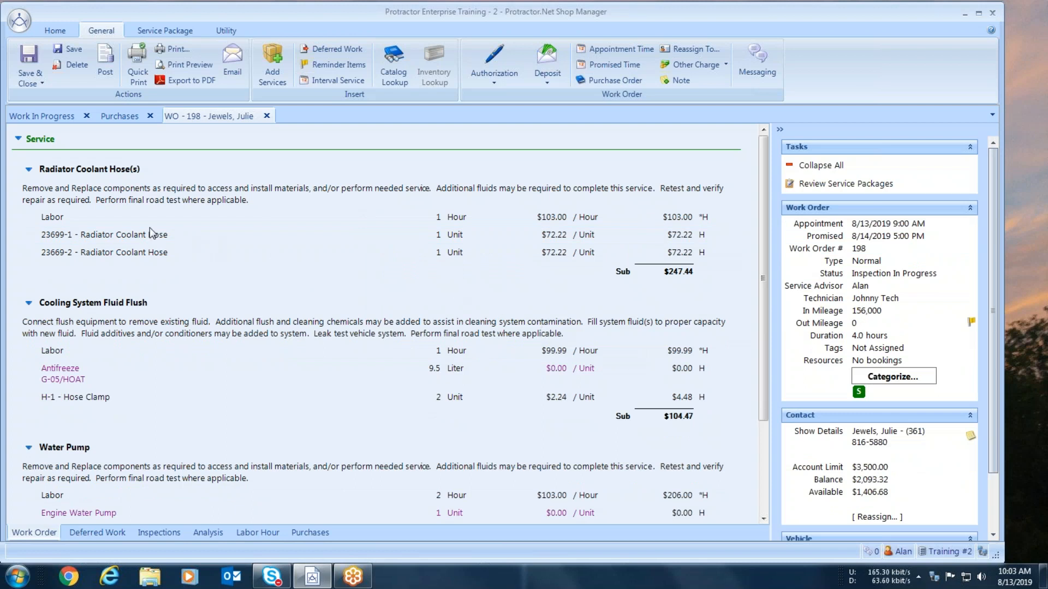
{"action": "left_click", "coordinate": [71, 51]}
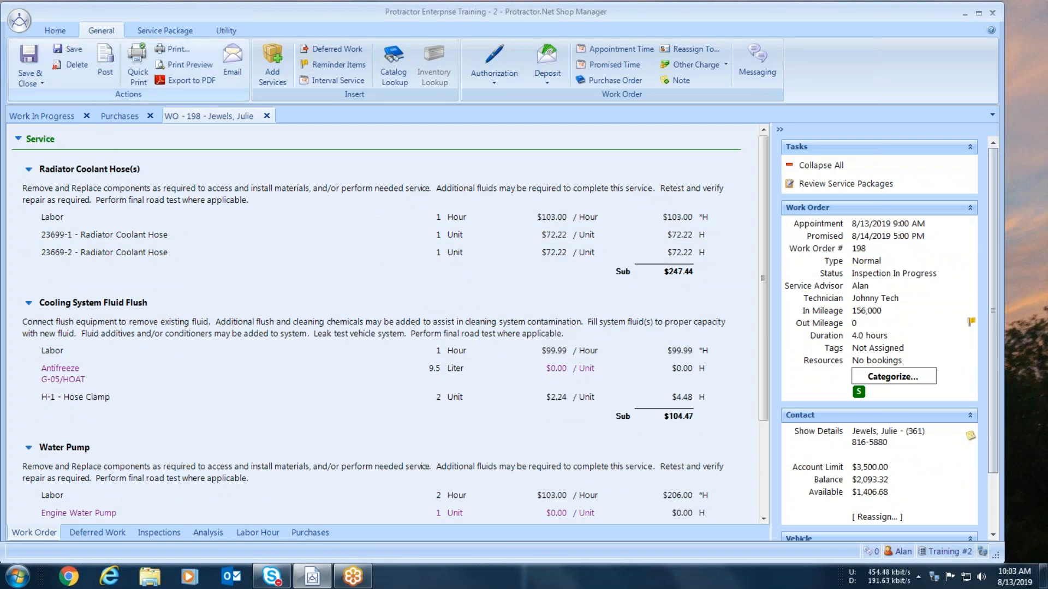
- Reopen supplier invoice 81319-1 from the purchases, check the return marking on the coolant hose line, and close the invoice
{"action": "left_click", "coordinate": [125, 119]}
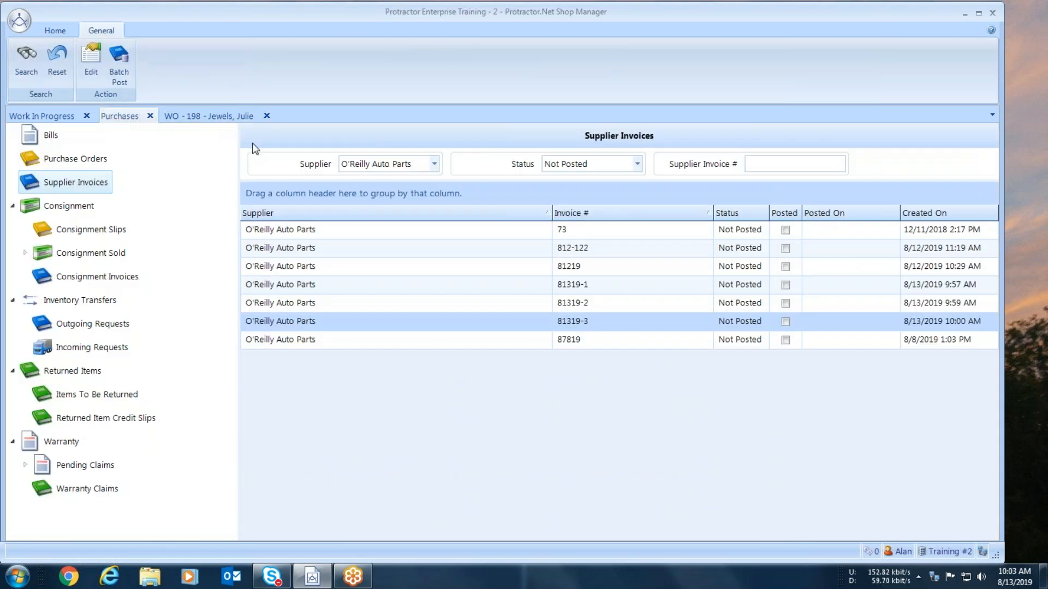
{"action": "left_click", "coordinate": [264, 286]}
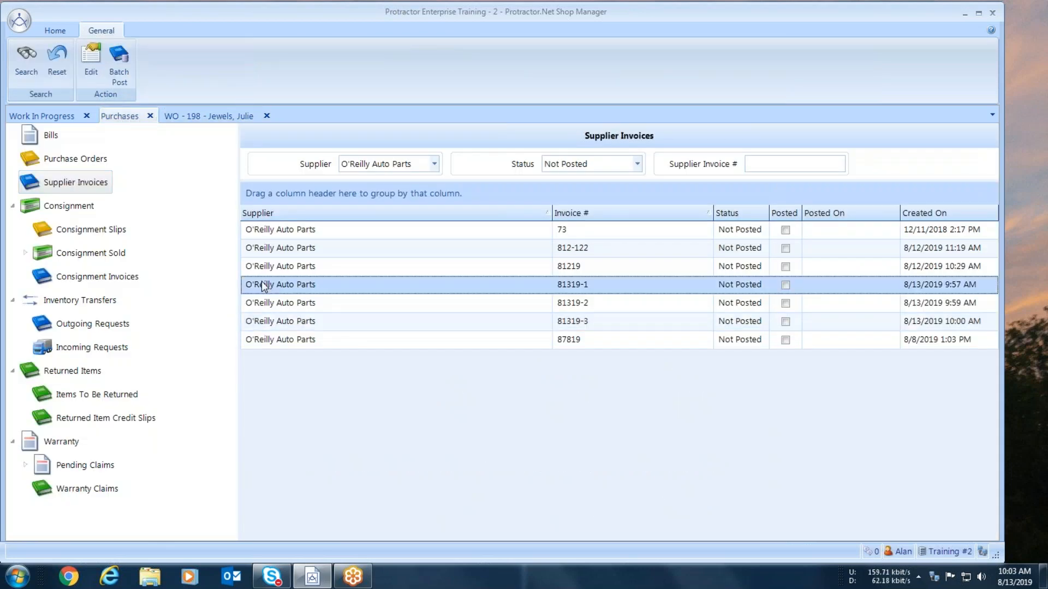
{"action": "double_click", "coordinate": [264, 285]}
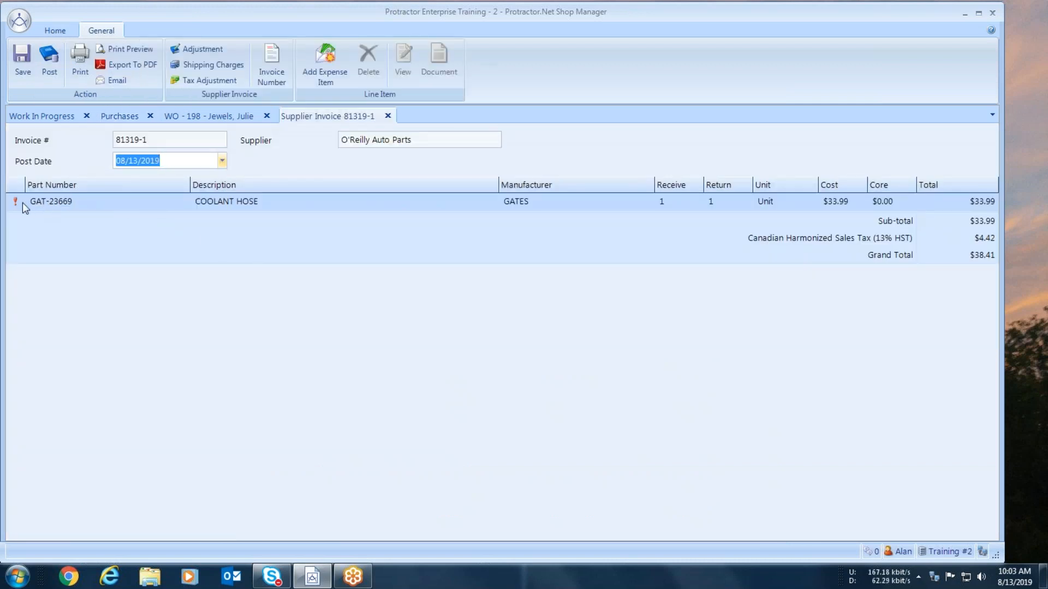
{"action": "mouse_move", "coordinate": [16, 207]}
{"action": "left_click", "coordinate": [387, 116]}
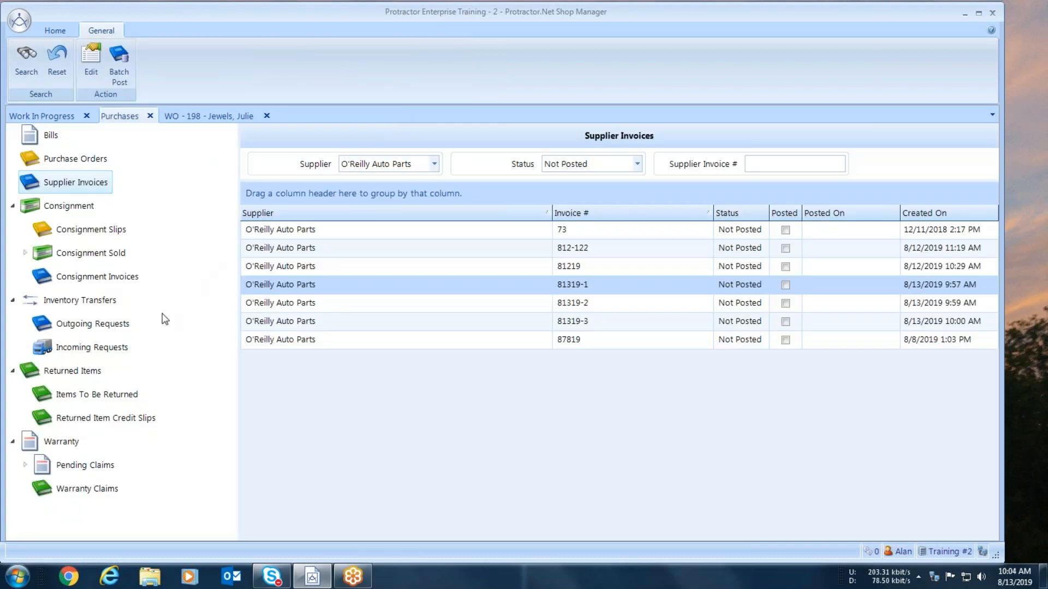
- Search the items to be returned for supplier O'Reilly Auto Parts and select the coolant hose, part 23669
{"action": "left_click", "coordinate": [93, 396]}
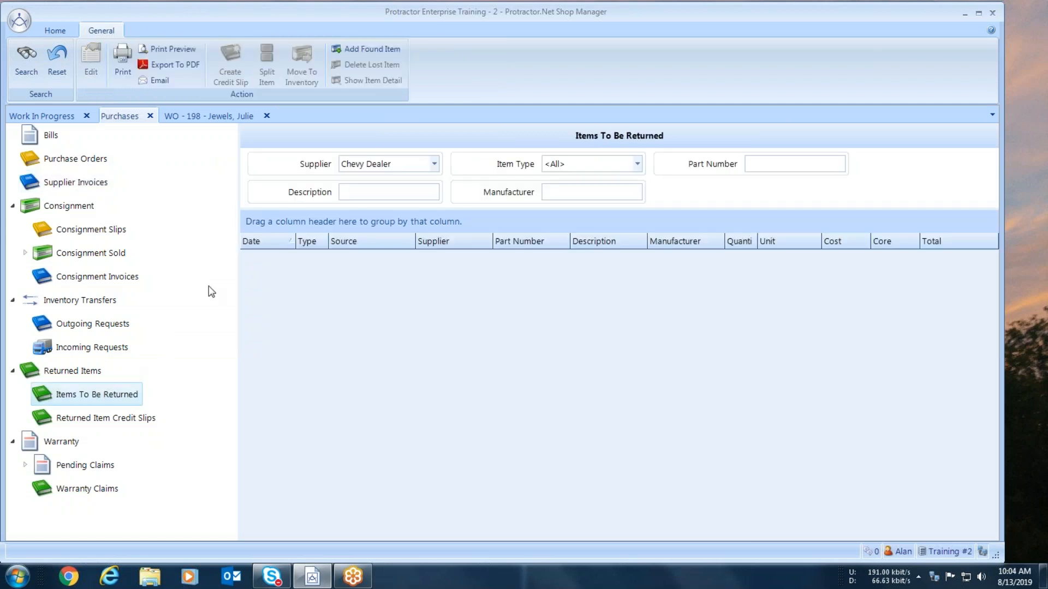
{"action": "left_click", "coordinate": [435, 163]}
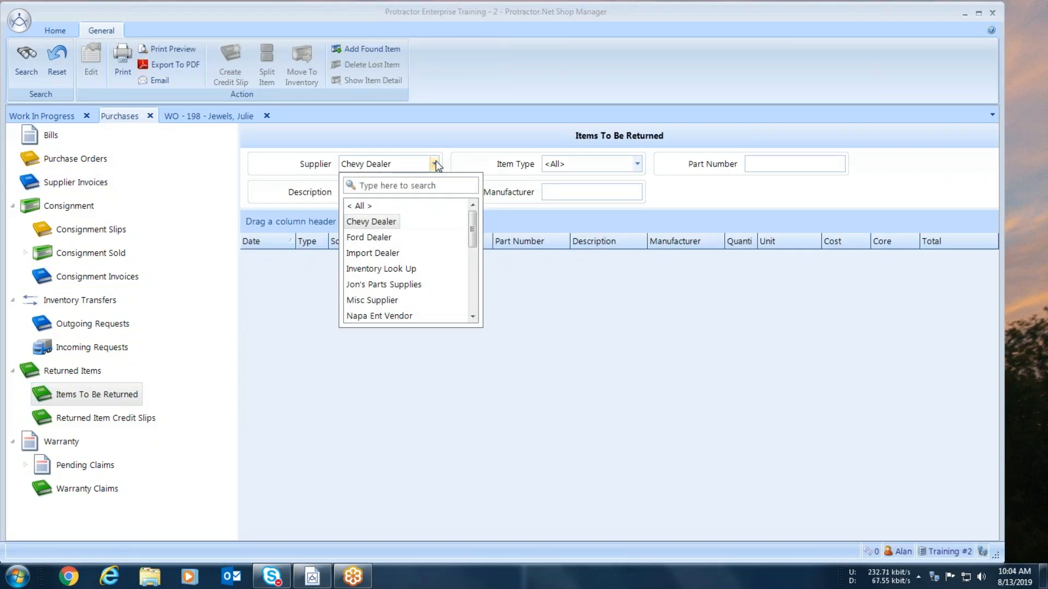
{"action": "left_click_drag", "start_coordinate": [473, 226], "coordinate": [472, 249]}
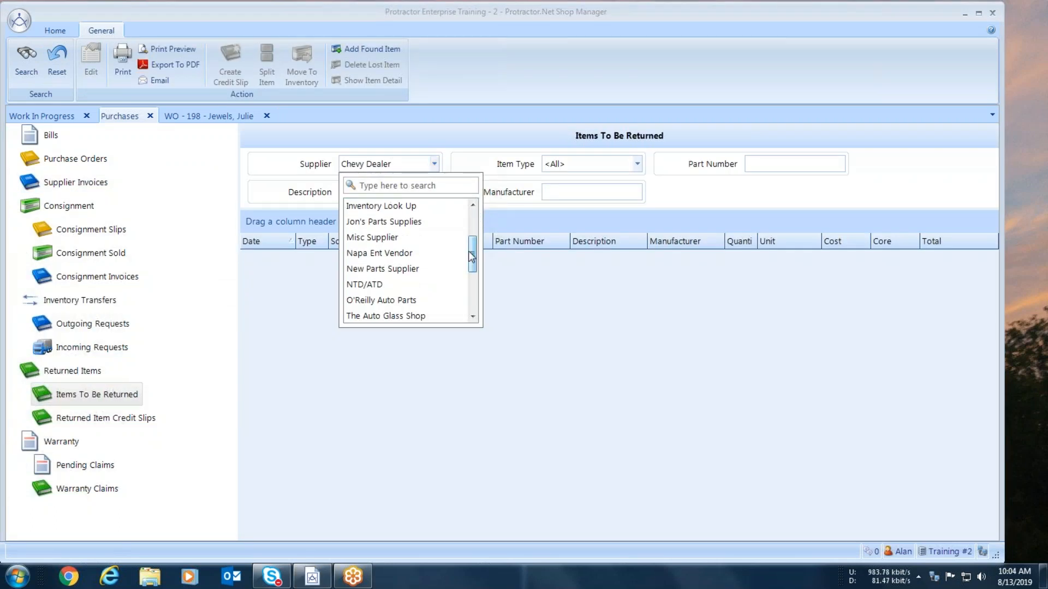
{"action": "left_click", "coordinate": [382, 301]}
{"action": "left_click", "coordinate": [27, 69]}
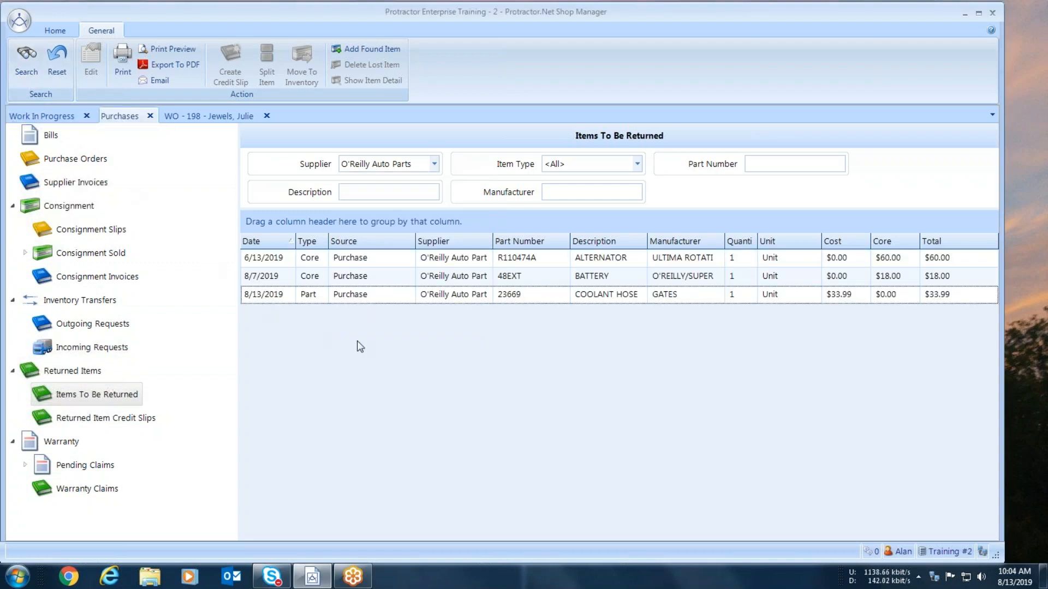
{"action": "left_click", "coordinate": [533, 299]}
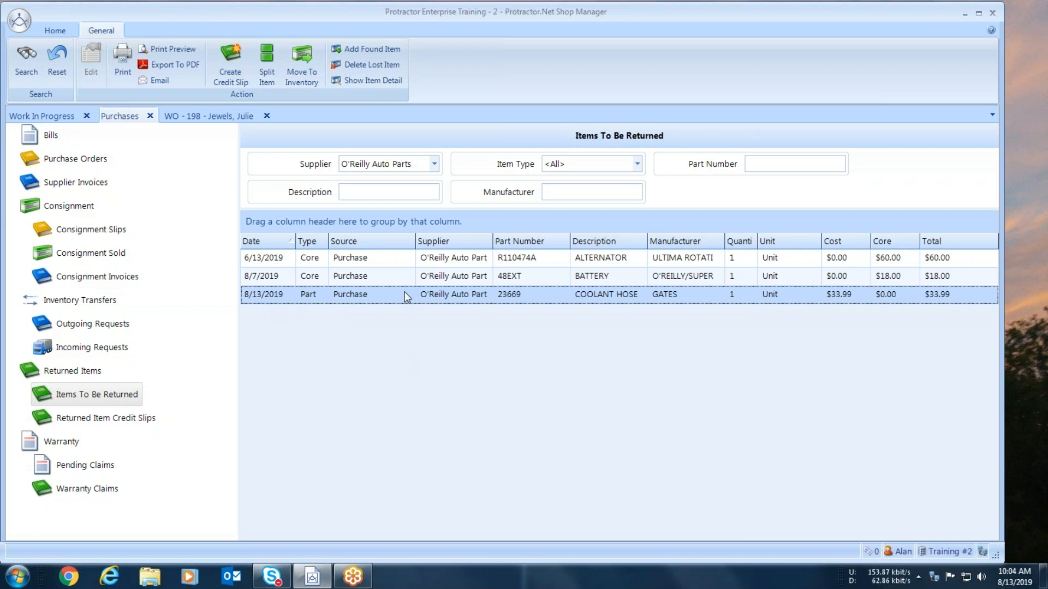
- Delete the 23699-1 Radiator Coolant Hose line from the work order, removing it from the supplier invoice, and save the work order
{"action": "left_click", "coordinate": [208, 118]}
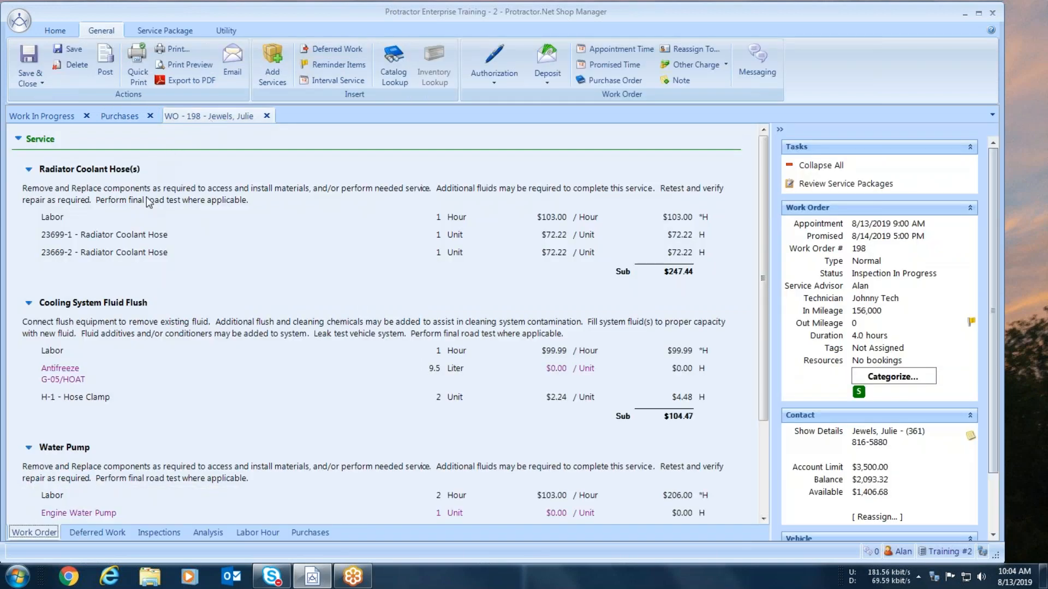
{"action": "left_click", "coordinate": [149, 234]}
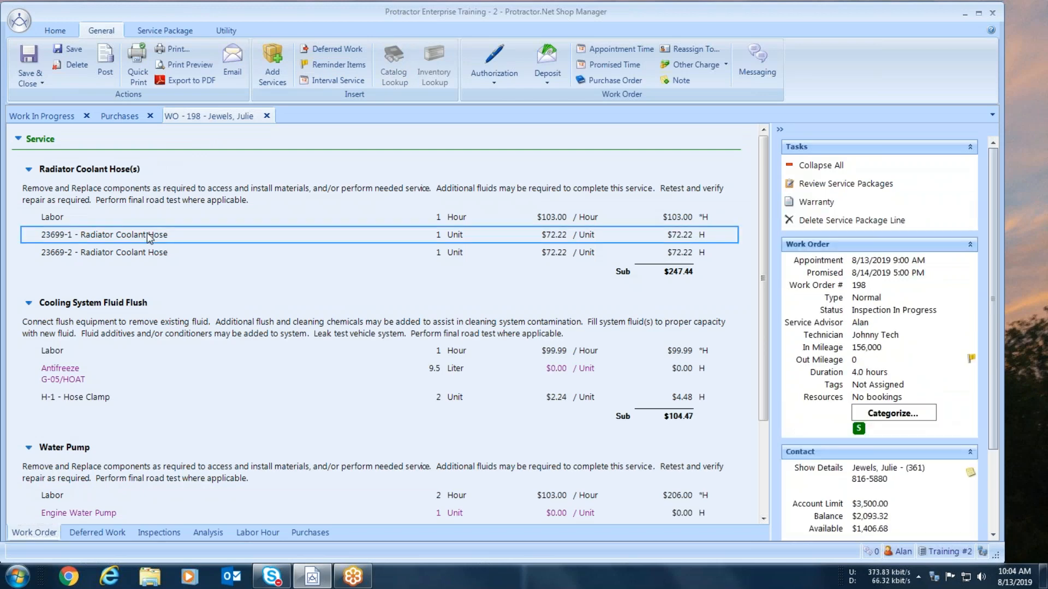
{"action": "right_click", "coordinate": [148, 236]}
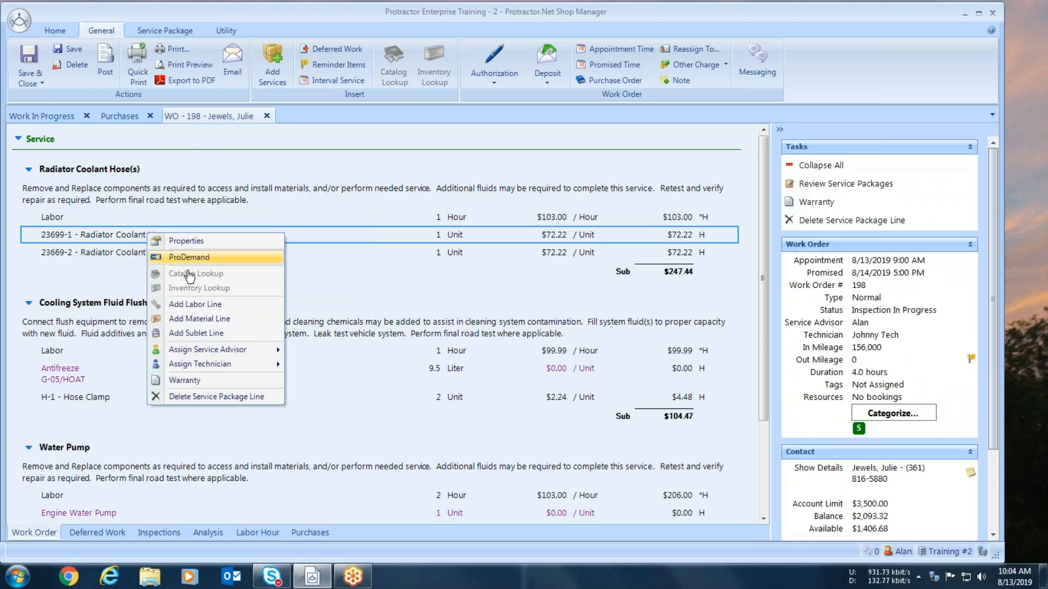
{"action": "left_click", "coordinate": [217, 396]}
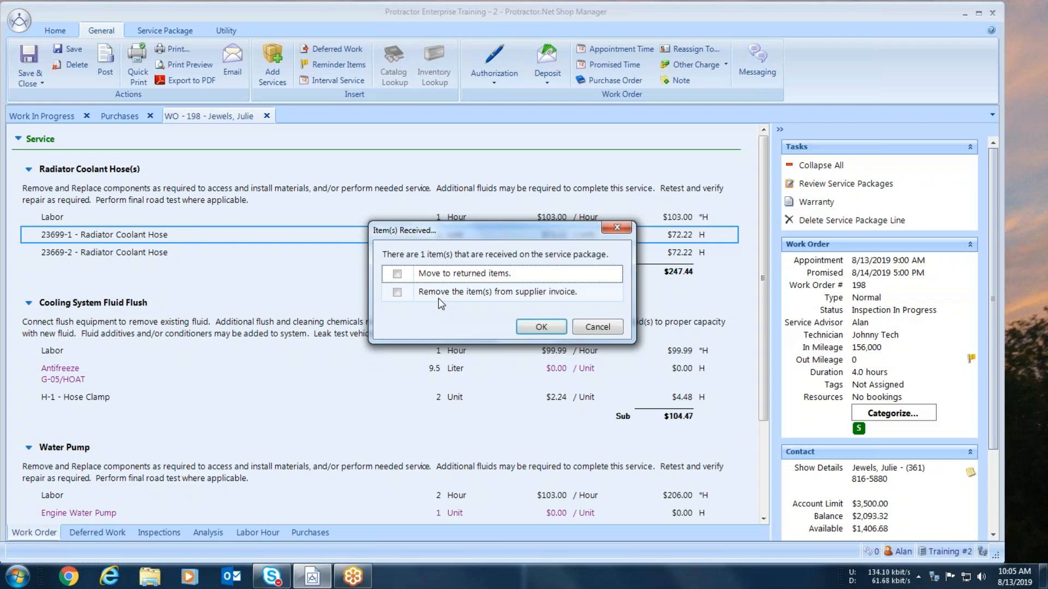
{"action": "left_click", "coordinate": [397, 292]}
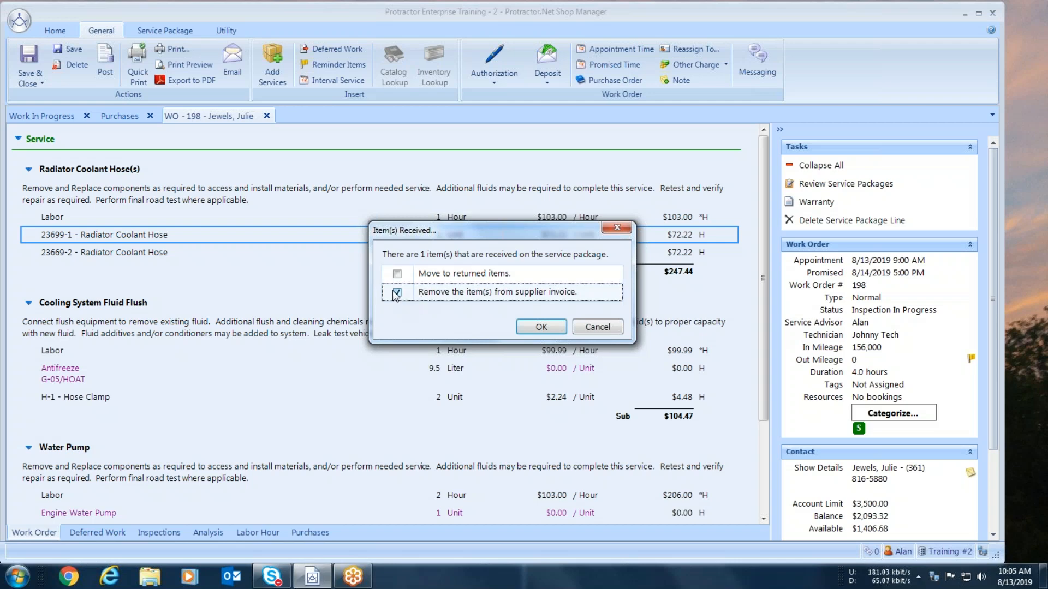
{"action": "left_click", "coordinate": [539, 328]}
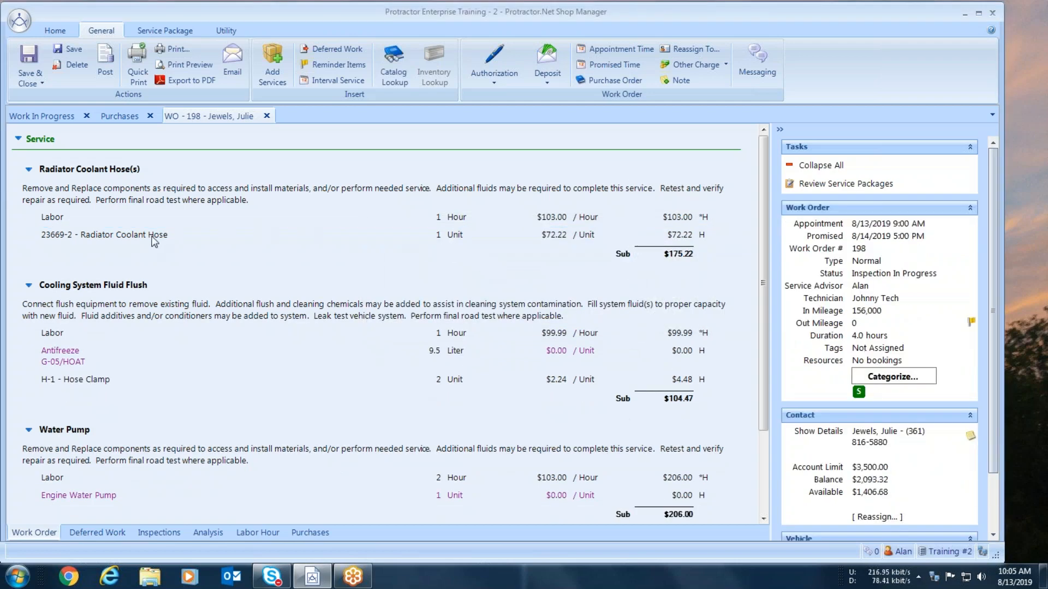
{"action": "left_click", "coordinate": [74, 53]}
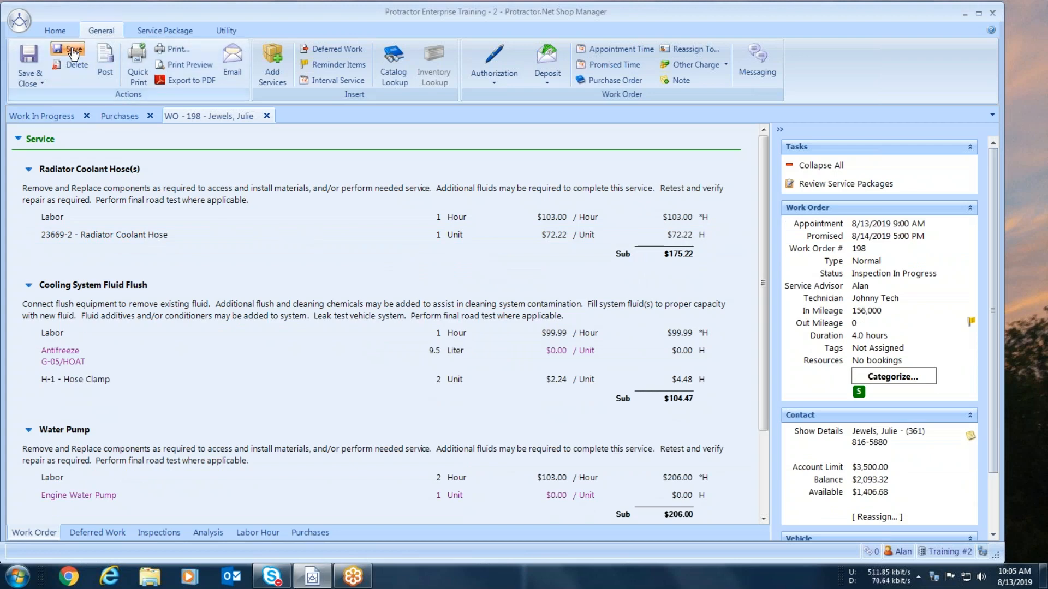
- Refresh the O'Reilly Auto Parts items to be returned to check whether the deleted hose is listed
{"action": "left_click", "coordinate": [116, 117]}
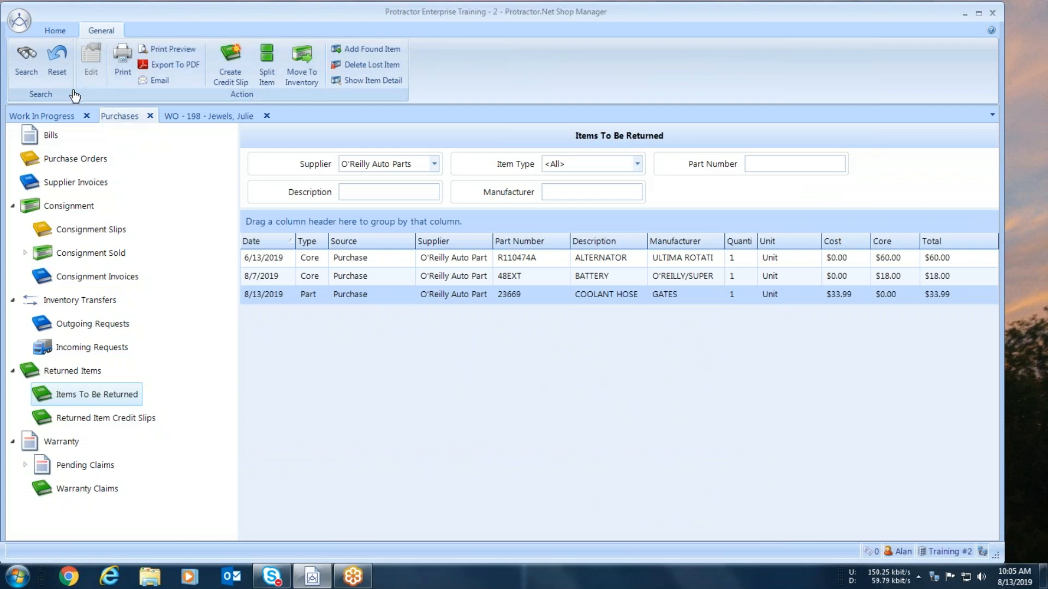
{"action": "left_click", "coordinate": [26, 69]}
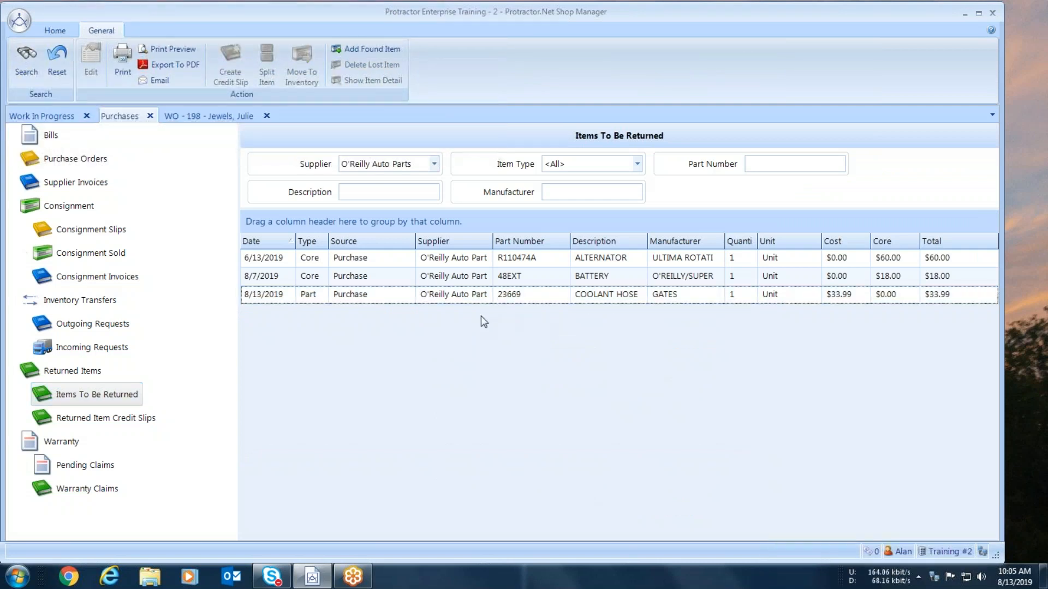
- Search the unposted supplier invoices from O'Reilly Auto Parts, review invoice 81319-2 for remaining line items, and close it
{"action": "left_click", "coordinate": [96, 185]}
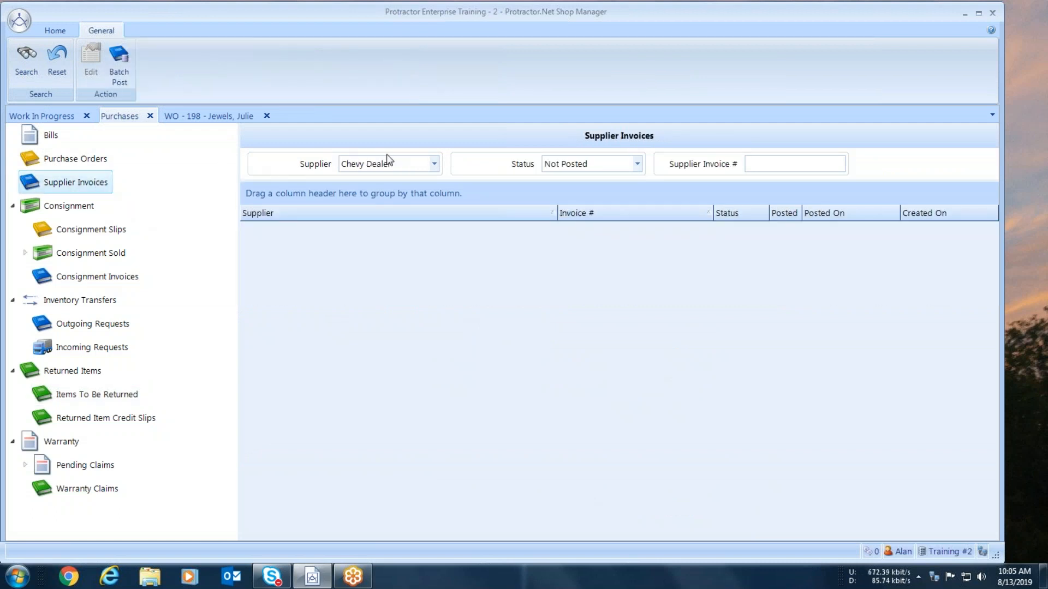
{"action": "left_click", "coordinate": [435, 164]}
{"action": "left_click_drag", "start_coordinate": [473, 228], "coordinate": [472, 266]}
{"action": "left_click", "coordinate": [360, 270]}
{"action": "left_click", "coordinate": [26, 62]}
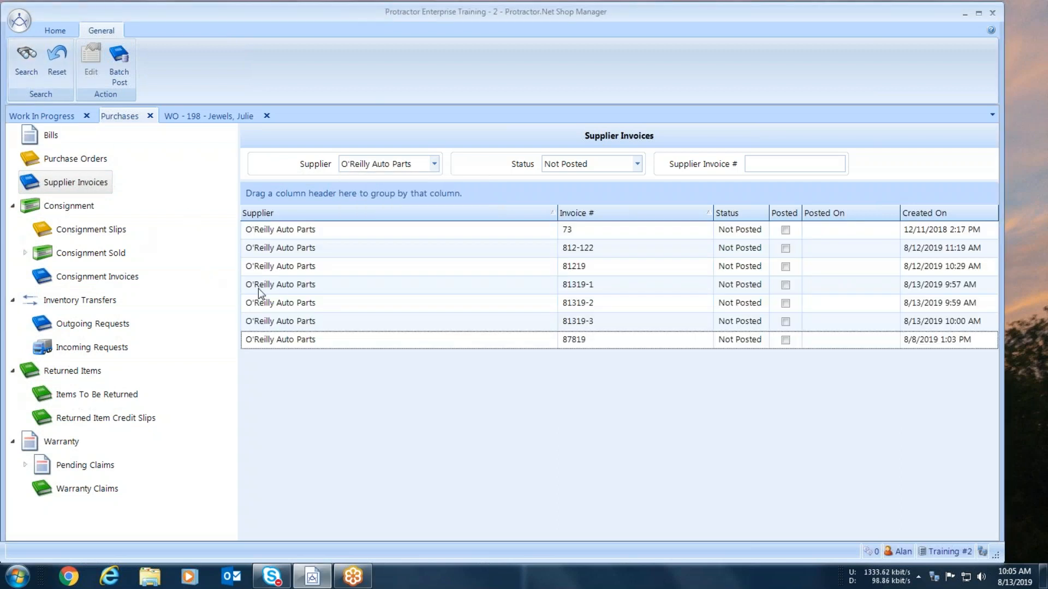
{"action": "double_click", "coordinate": [498, 305]}
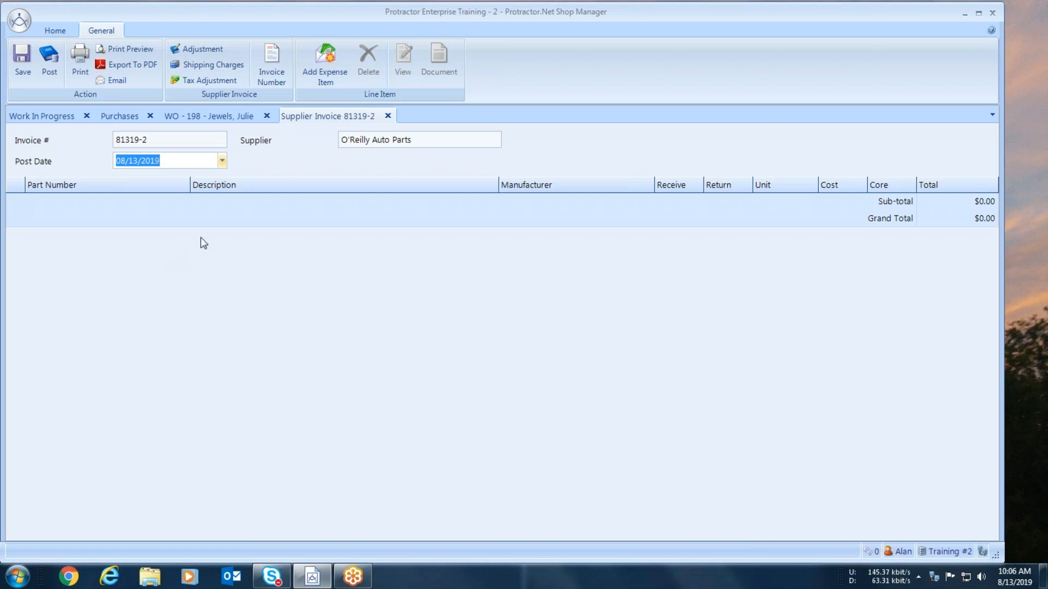
{"action": "left_click", "coordinate": [387, 116]}
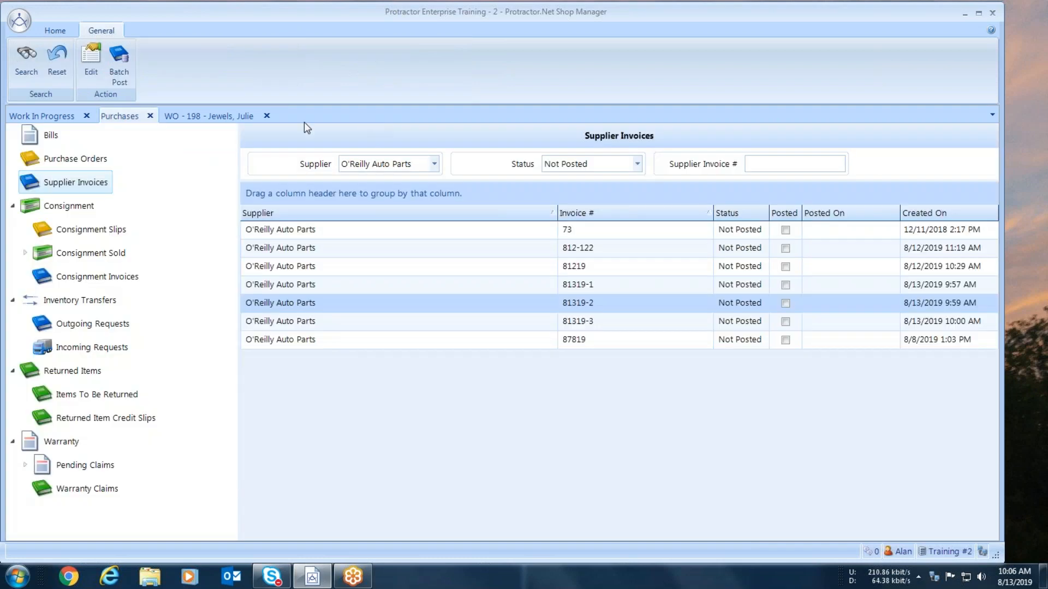
- Open the 2011 Chevrolet Malibu LS work order and add a material line to its Steering Tie Rod service
{"action": "left_click", "coordinate": [58, 116]}
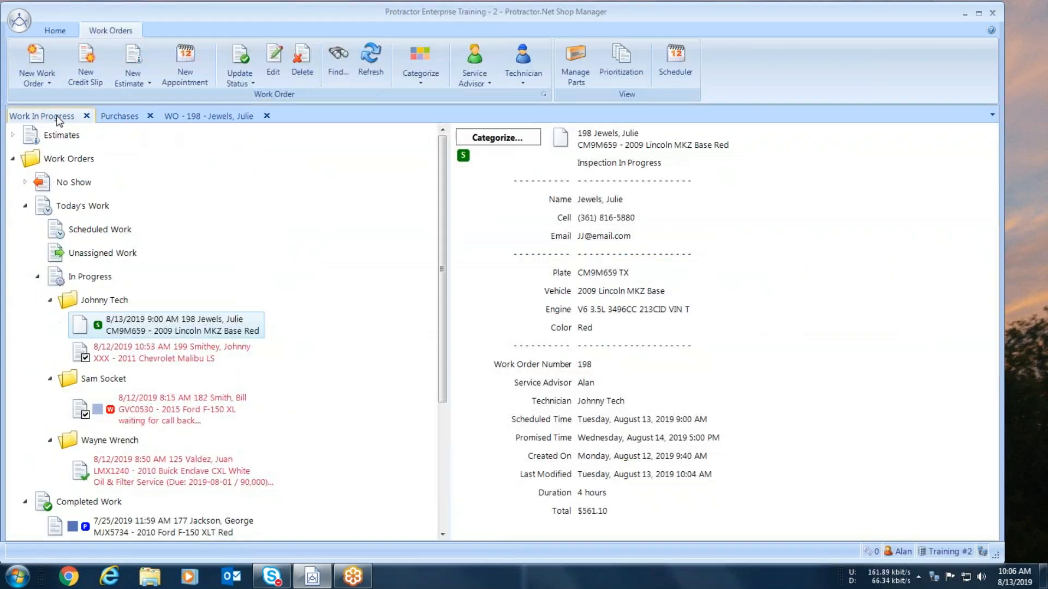
{"action": "left_click", "coordinate": [141, 352]}
{"action": "double_click", "coordinate": [141, 354]}
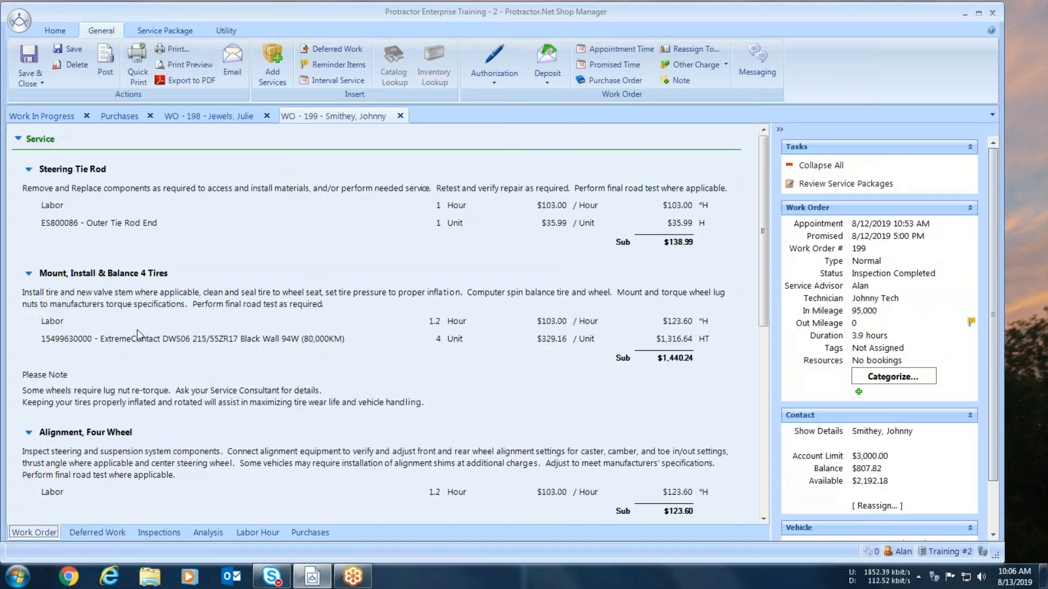
{"action": "left_click", "coordinate": [68, 228]}
{"action": "right_click", "coordinate": [67, 226]}
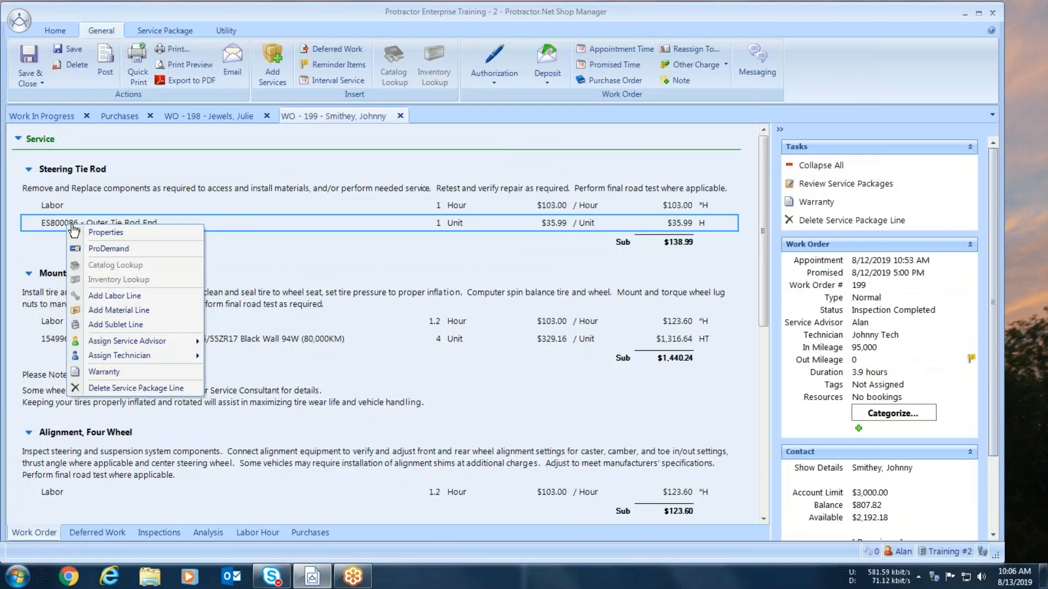
{"action": "left_click", "coordinate": [113, 309]}
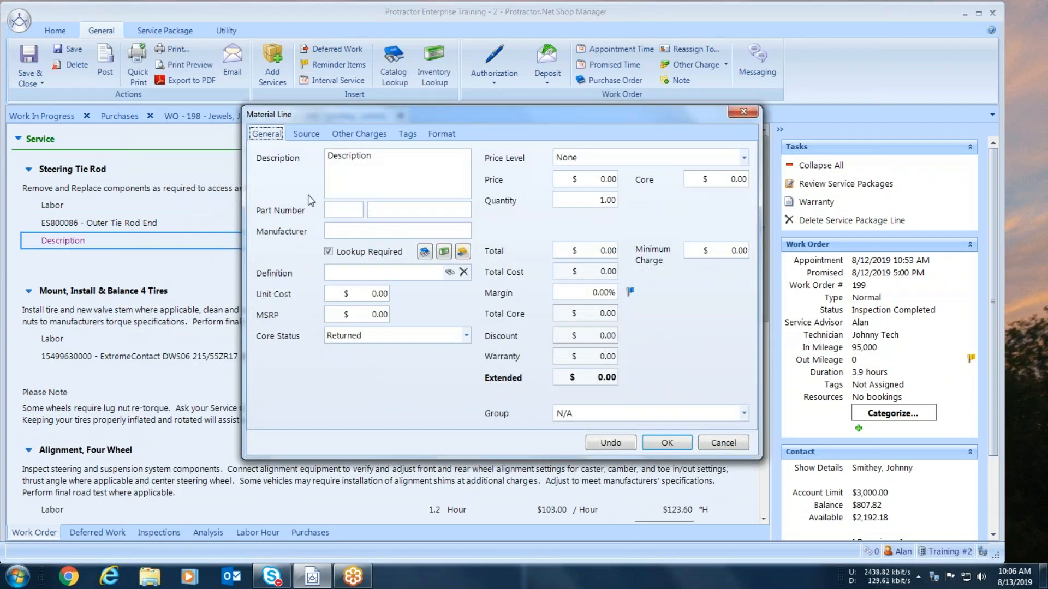
- Create a supplier invoice line for the new material with the description Coolant hose and part number 23699-2
{"action": "left_click", "coordinate": [462, 252]}
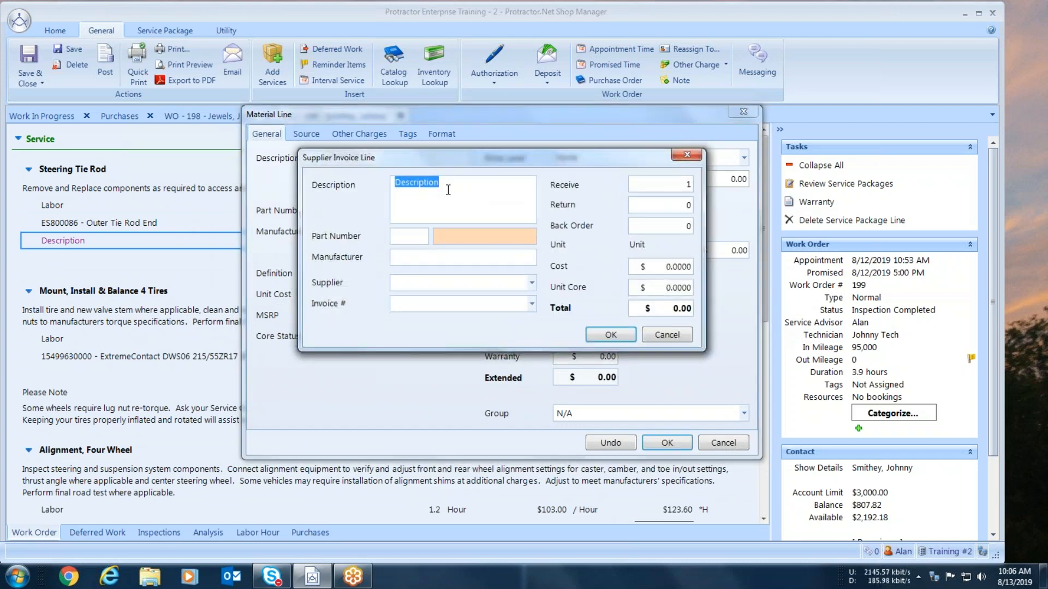
{"action": "type", "text": "C"}
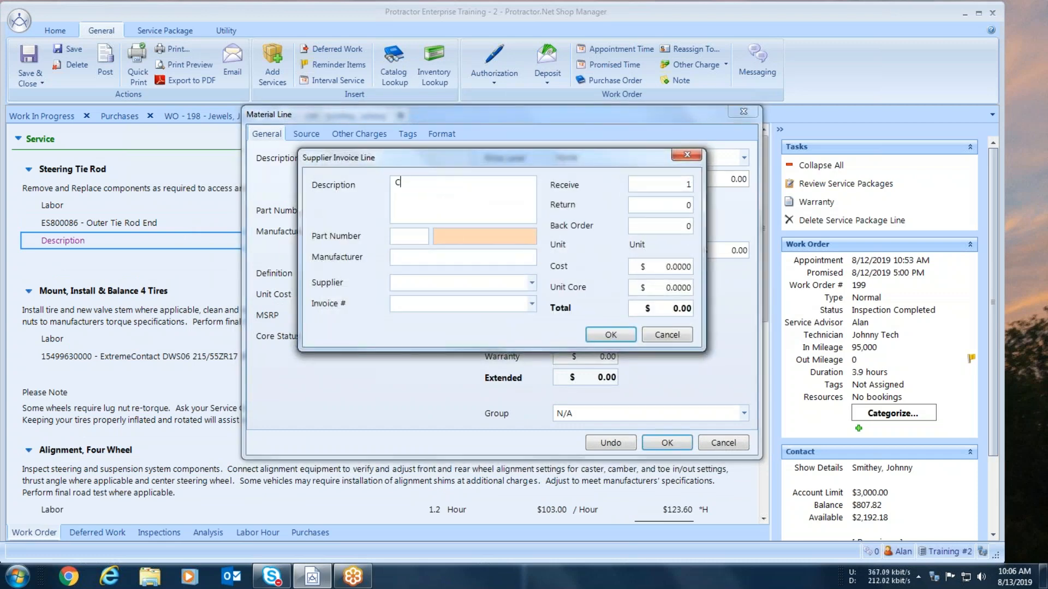
{"action": "type", "text": "oolant hose"}
{"action": "left_click", "coordinate": [458, 241]}
{"action": "type", "text": "23699-2"}
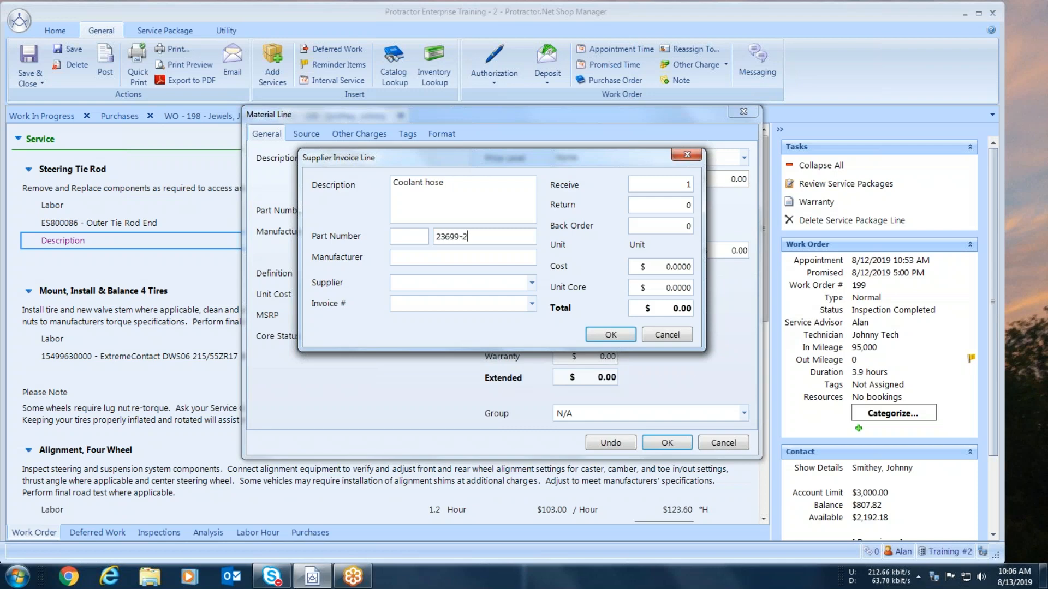
- Assign the coolant hose line to supplier O'Reilly Auto Parts and its existing invoice 81319-2
{"action": "left_click", "coordinate": [531, 283]}
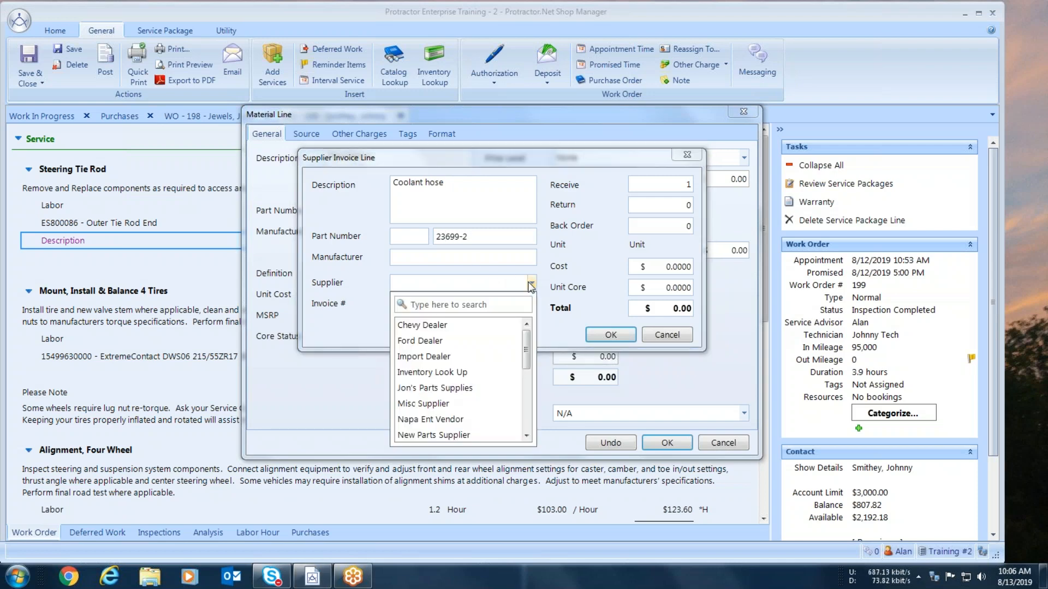
{"action": "scroll", "coordinate": [526, 354], "scroll_direction": "down", "scroll_amount": 5}
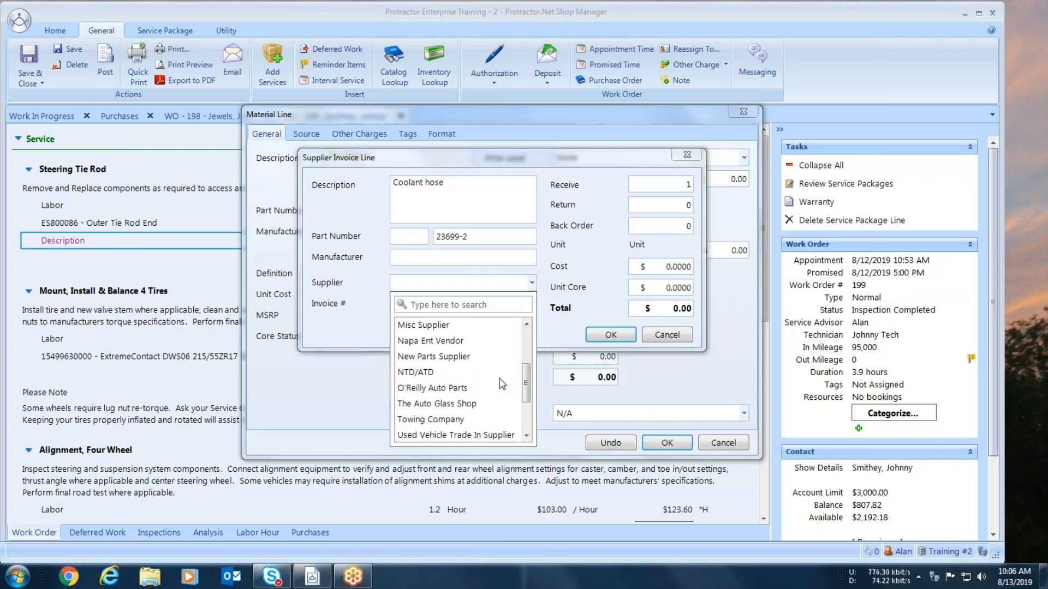
{"action": "left_click", "coordinate": [455, 389]}
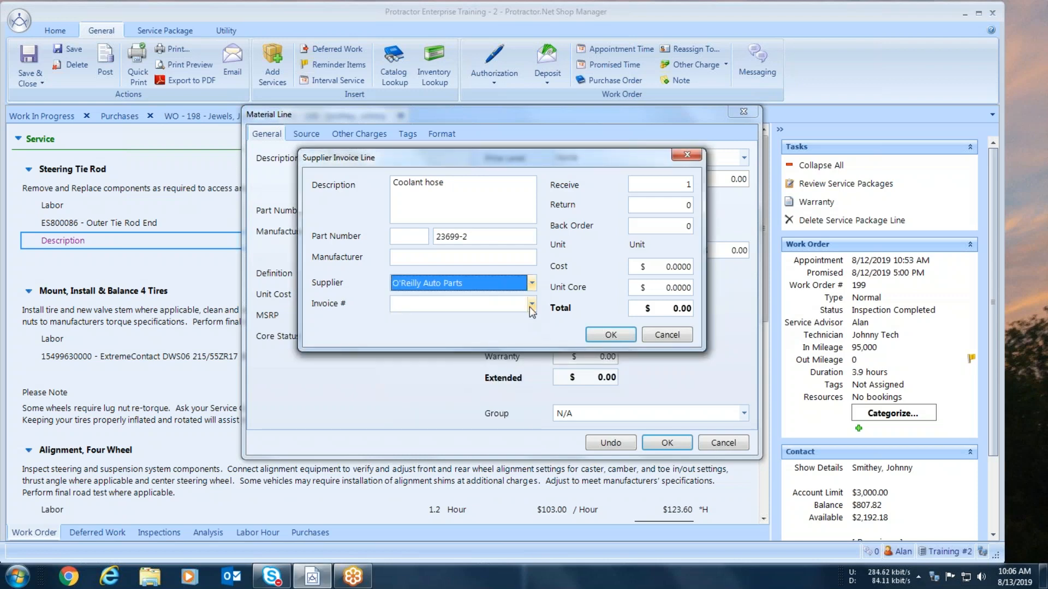
{"action": "left_click", "coordinate": [530, 305]}
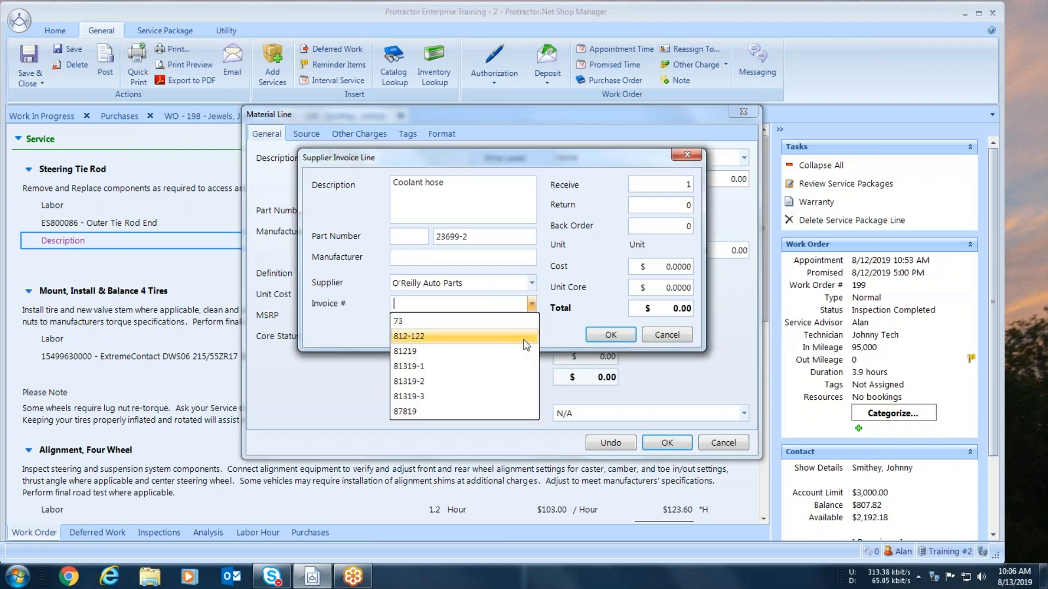
{"action": "left_click", "coordinate": [409, 382]}
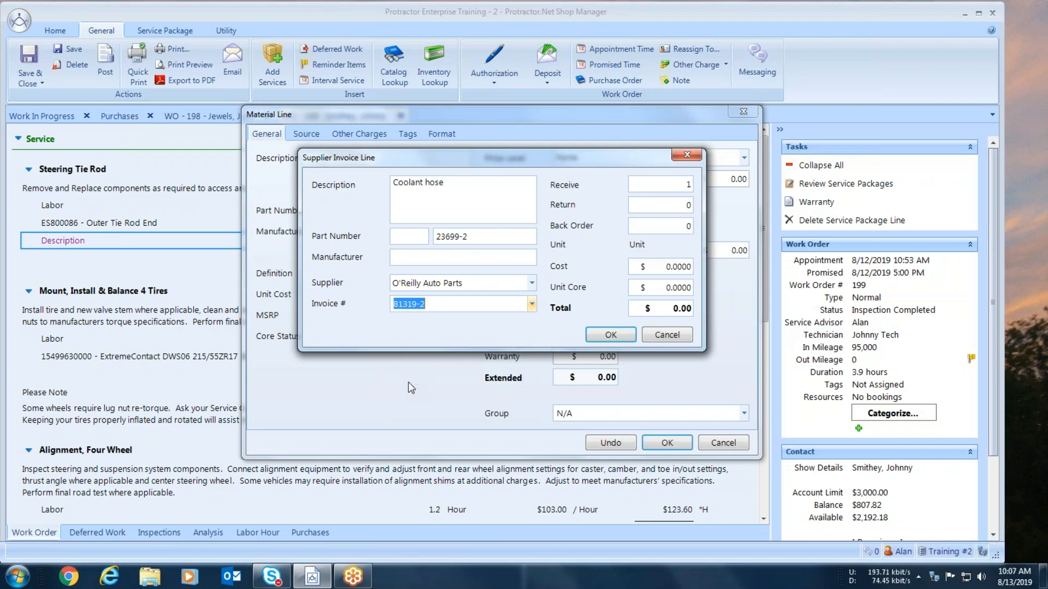
- Set the coolant hose's cost to $30.00 with the price updated to match, and save and close the work order
{"action": "left_click", "coordinate": [664, 268]}
{"action": "type", "text": "30."}
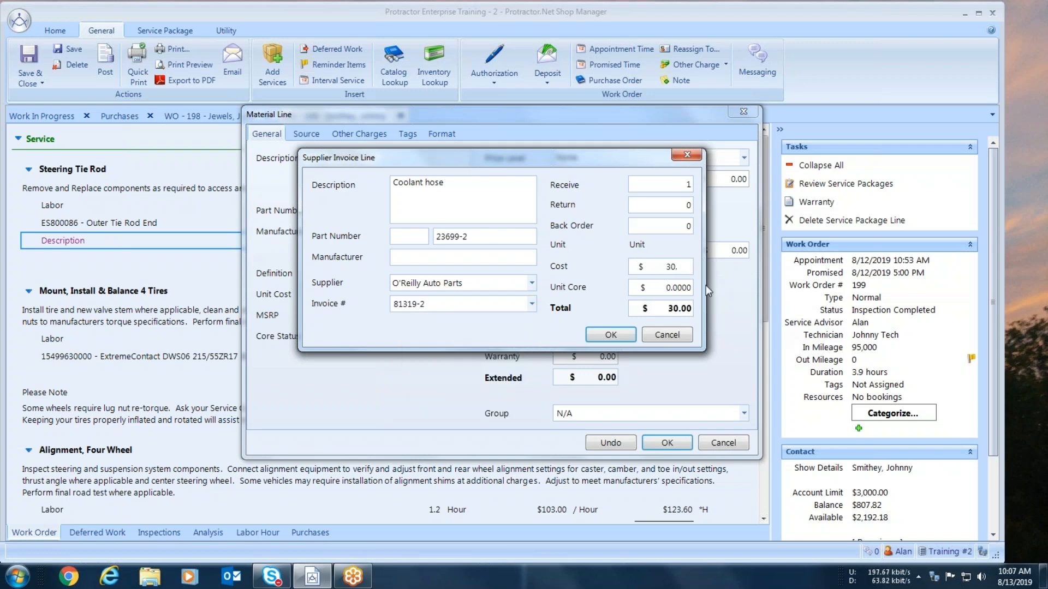
{"action": "left_click", "coordinate": [603, 335]}
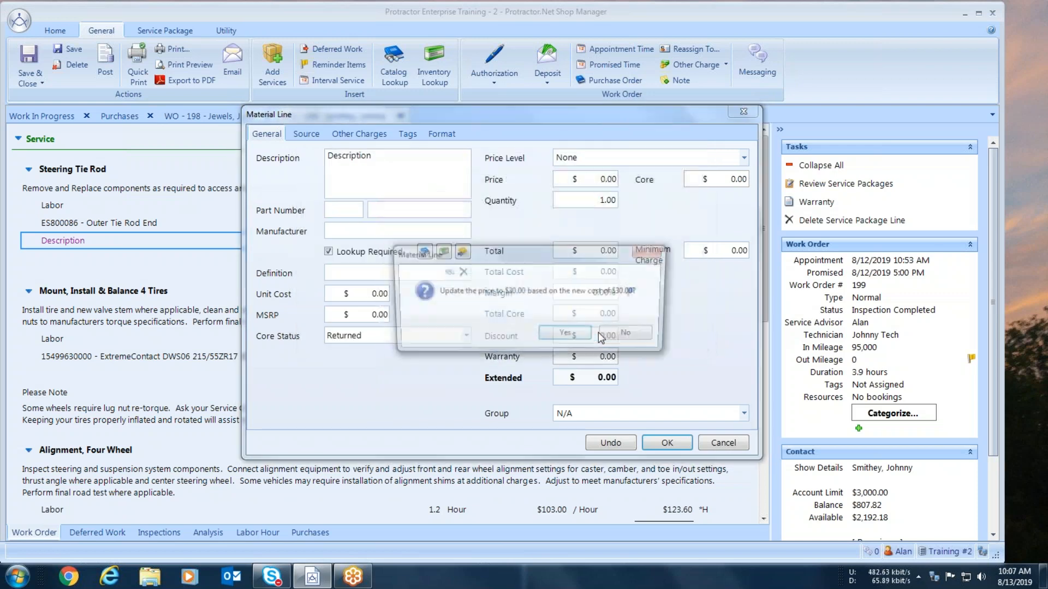
{"action": "left_click", "coordinate": [568, 335]}
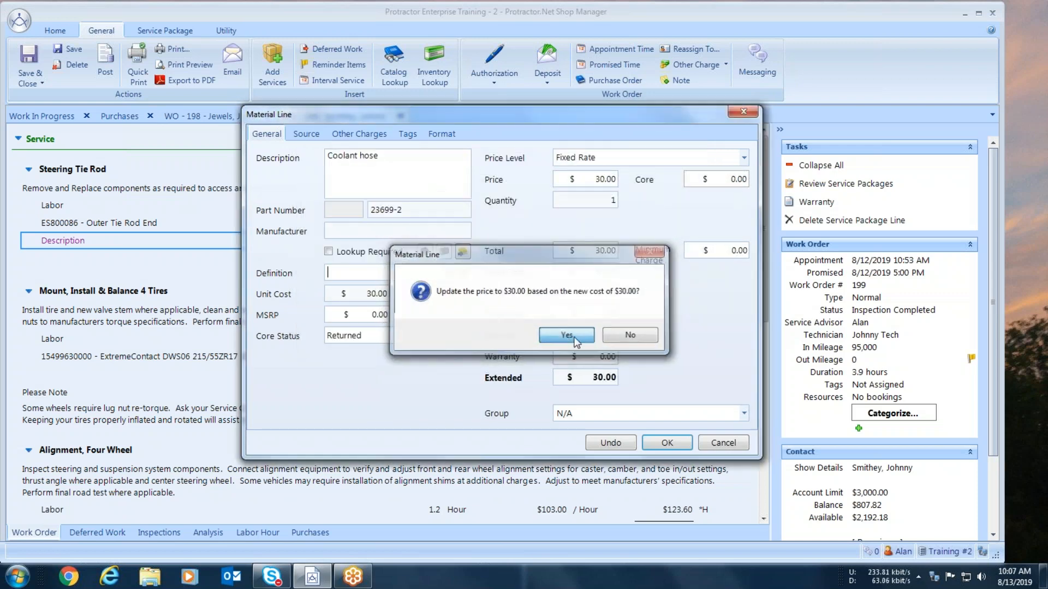
{"action": "left_click", "coordinate": [666, 445]}
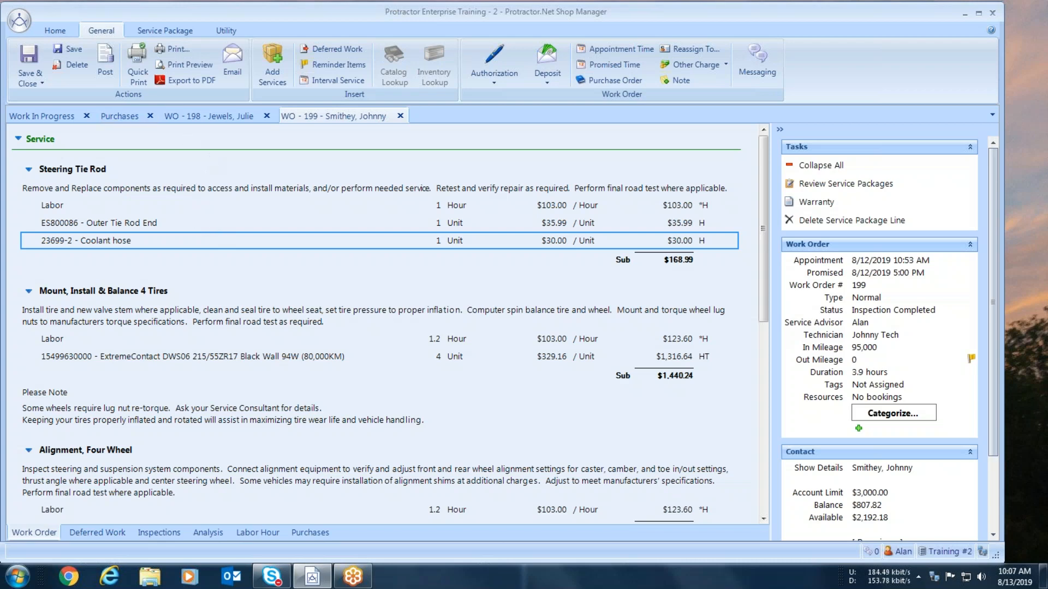
{"action": "left_click", "coordinate": [73, 51]}
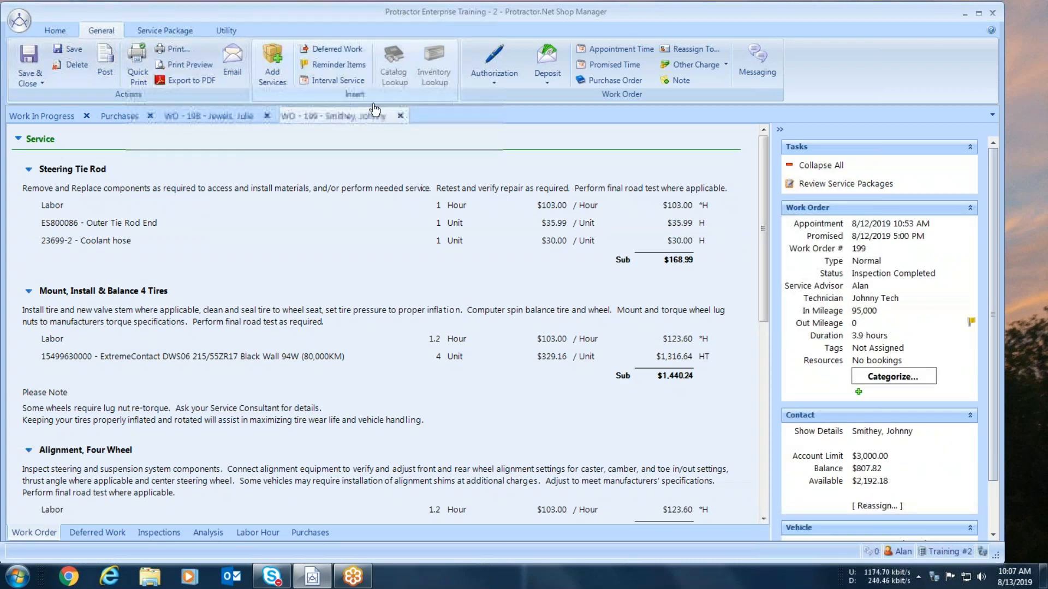
{"action": "left_click", "coordinate": [400, 116]}
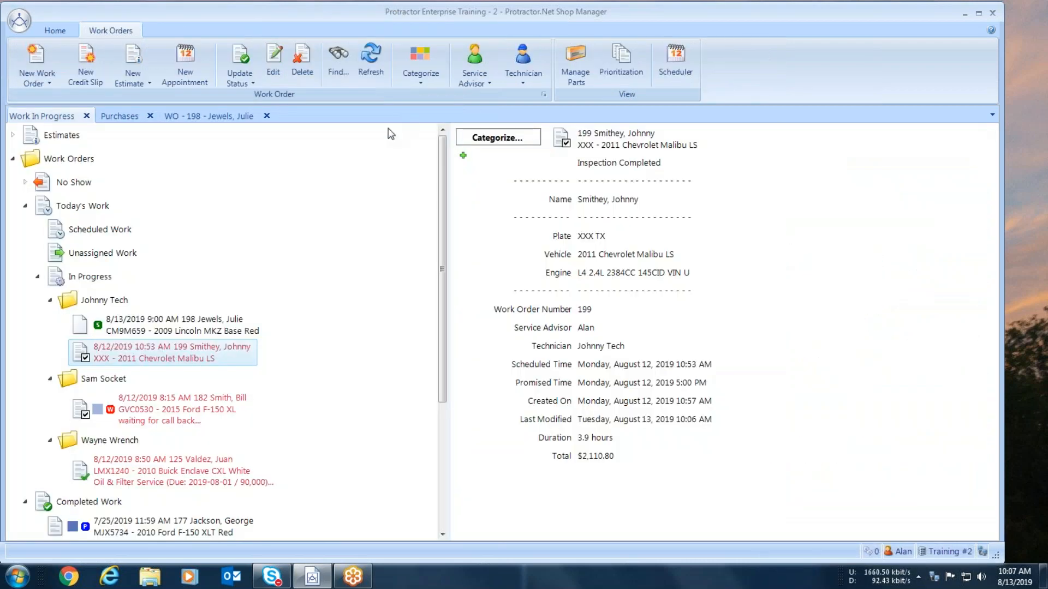
- Search the unposted O'Reilly Auto Parts supplier invoices again and review the line items on invoice 81319-2
{"action": "left_click", "coordinate": [115, 117]}
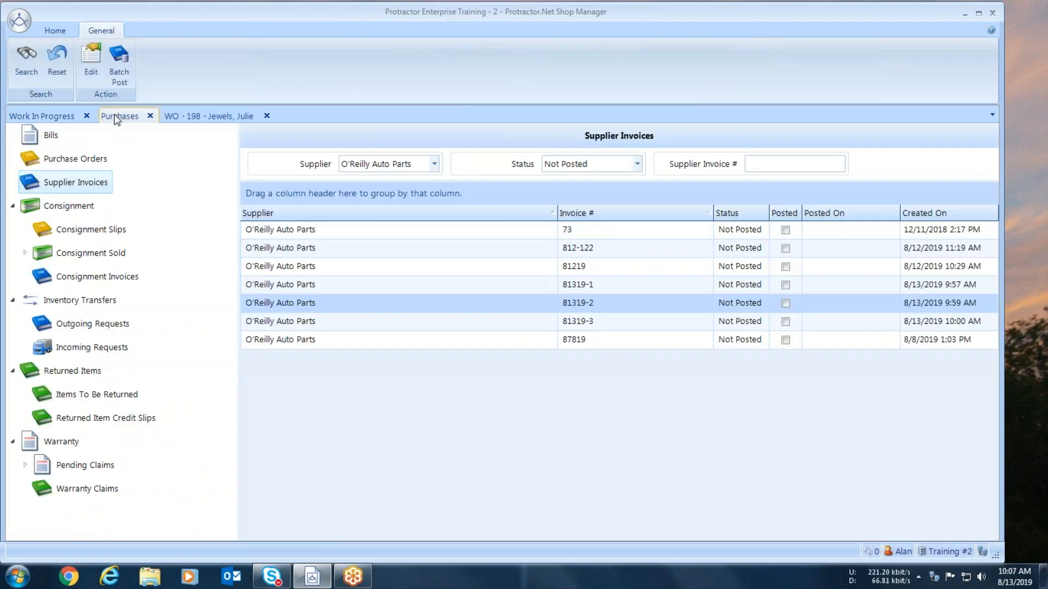
{"action": "left_click", "coordinate": [53, 60]}
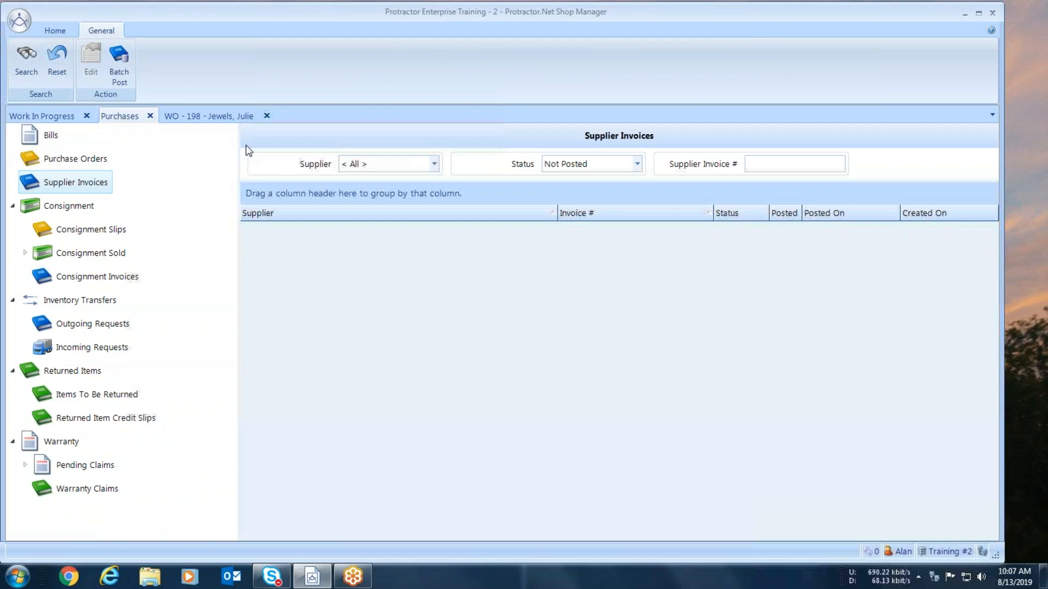
{"action": "left_click", "coordinate": [434, 164]}
{"action": "left_click_drag", "start_coordinate": [472, 229], "coordinate": [474, 261]}
{"action": "left_click", "coordinate": [381, 269]}
{"action": "left_click", "coordinate": [27, 65]}
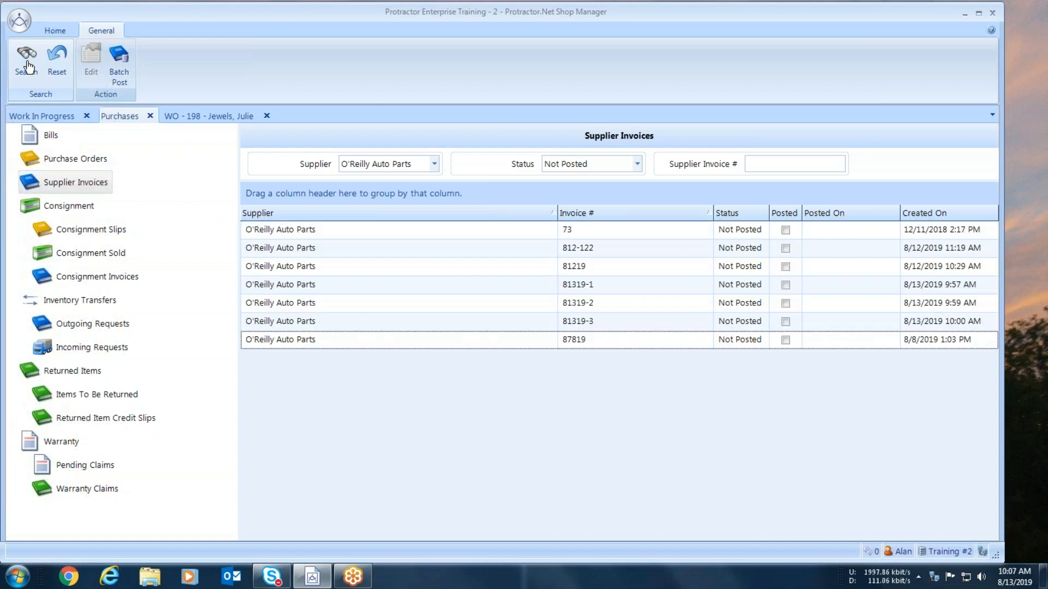
{"action": "left_click", "coordinate": [589, 306]}
{"action": "double_click", "coordinate": [589, 304]}
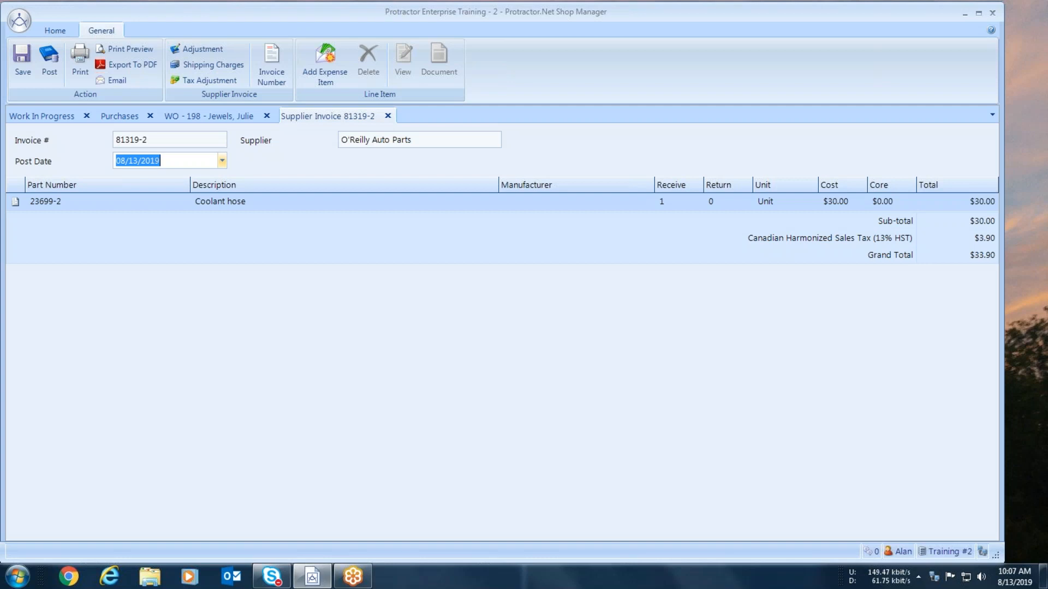
{"action": "left_click", "coordinate": [388, 117]}
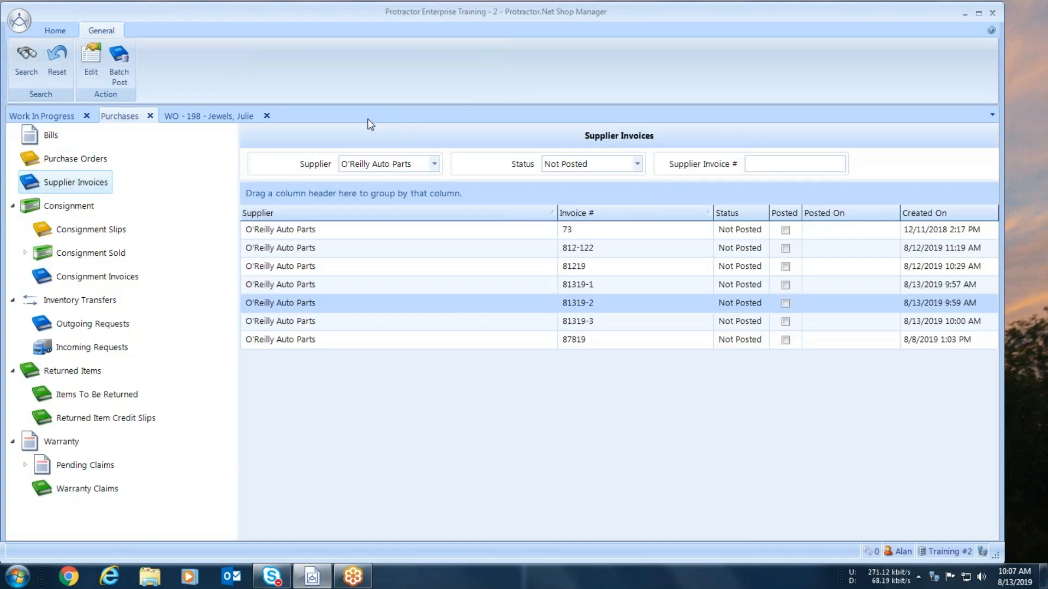
- Draw AFG Engine Coolant / Antifreeze Standard from inventory for the Lincoln work order's antifreeze line and save the work order
{"action": "left_click", "coordinate": [203, 121]}
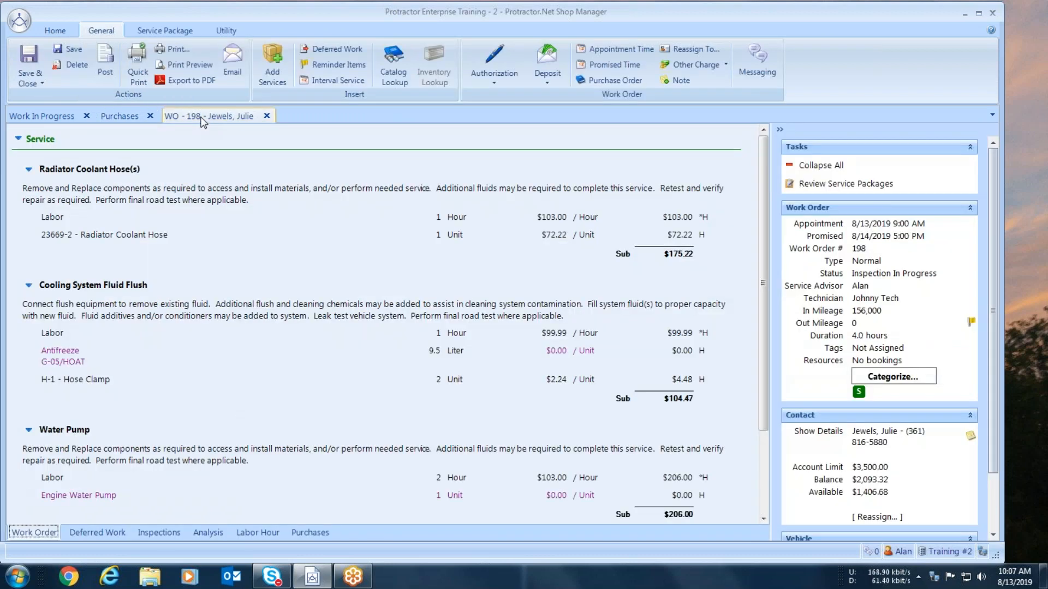
{"action": "left_click", "coordinate": [67, 356]}
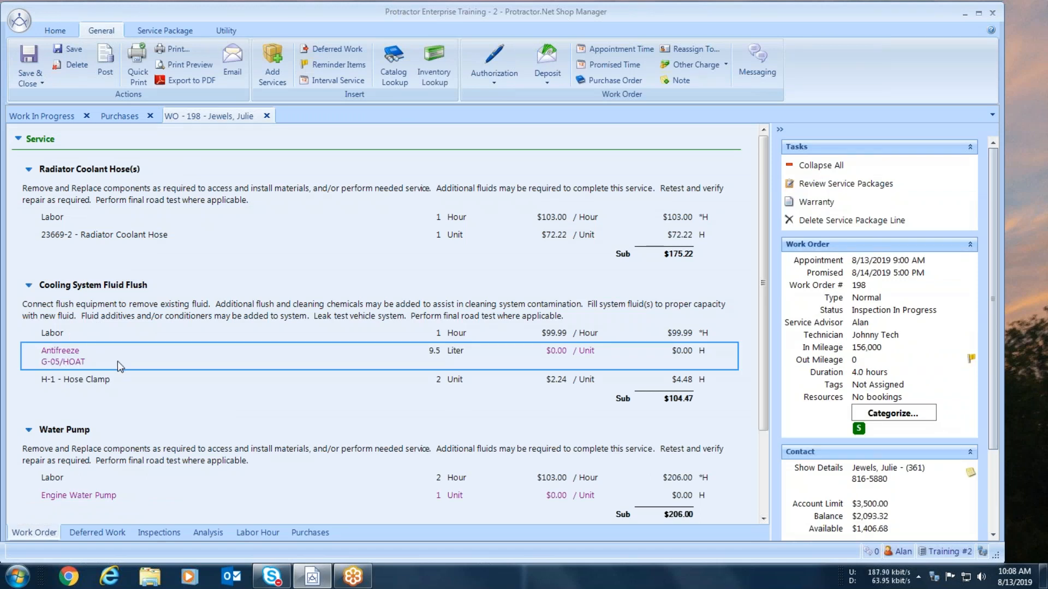
{"action": "right_click", "coordinate": [68, 359]}
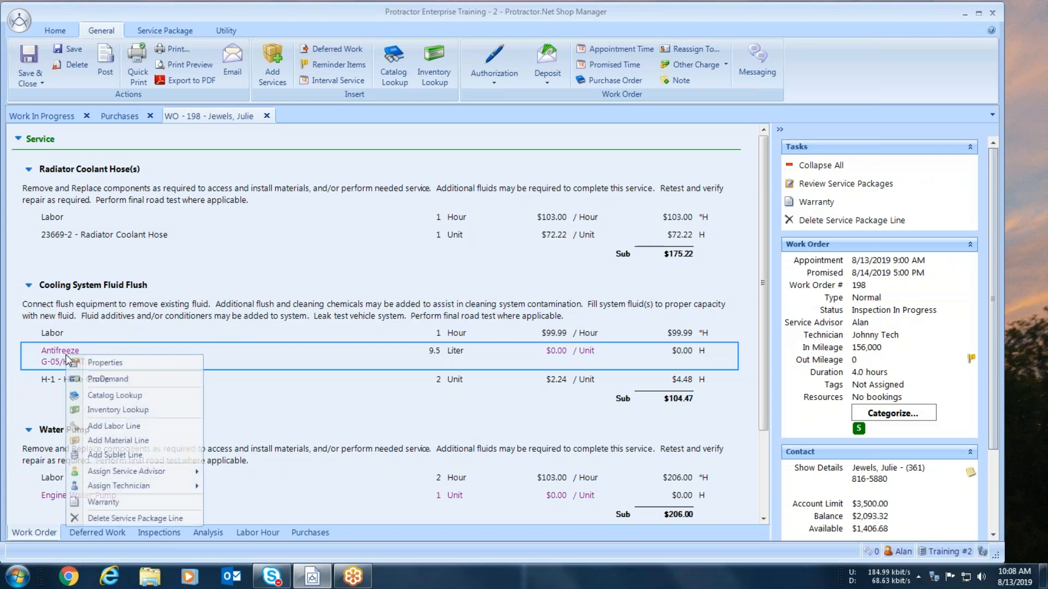
{"action": "left_click", "coordinate": [93, 412]}
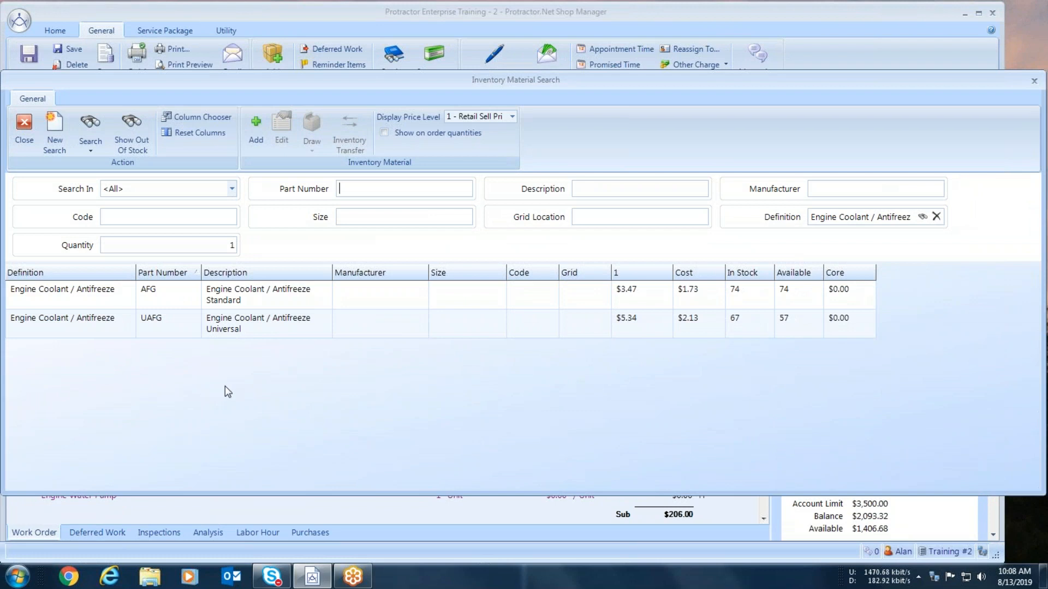
{"action": "left_click", "coordinate": [222, 294]}
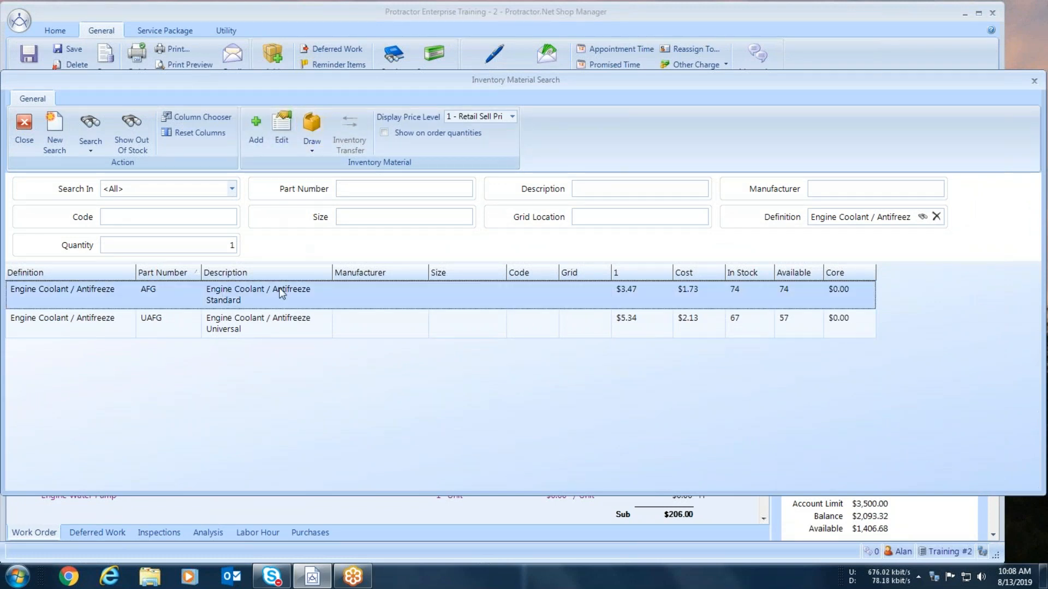
{"action": "left_click", "coordinate": [311, 125]}
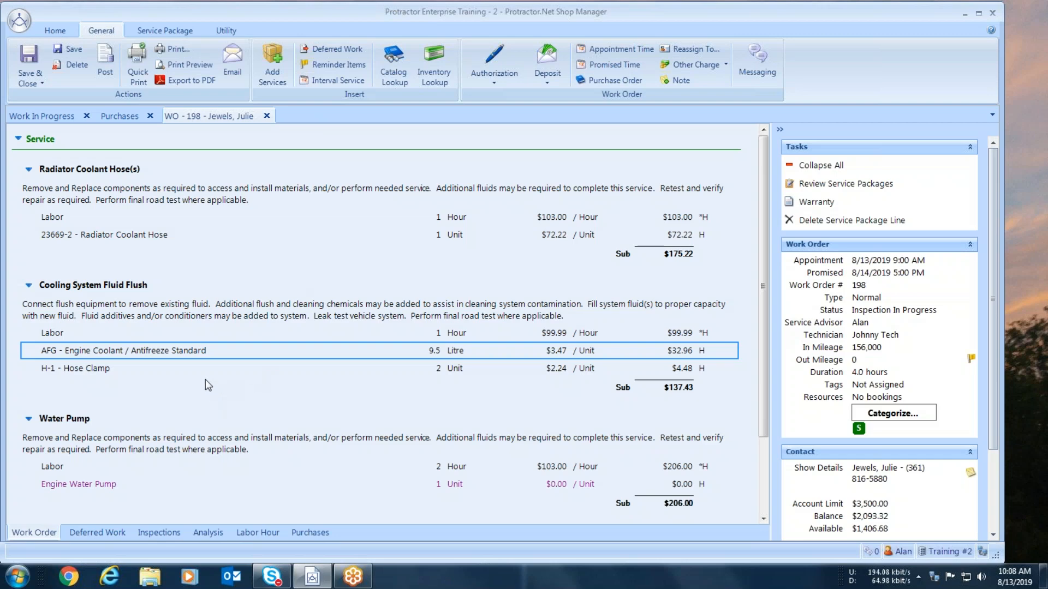
{"action": "left_click", "coordinate": [70, 49]}
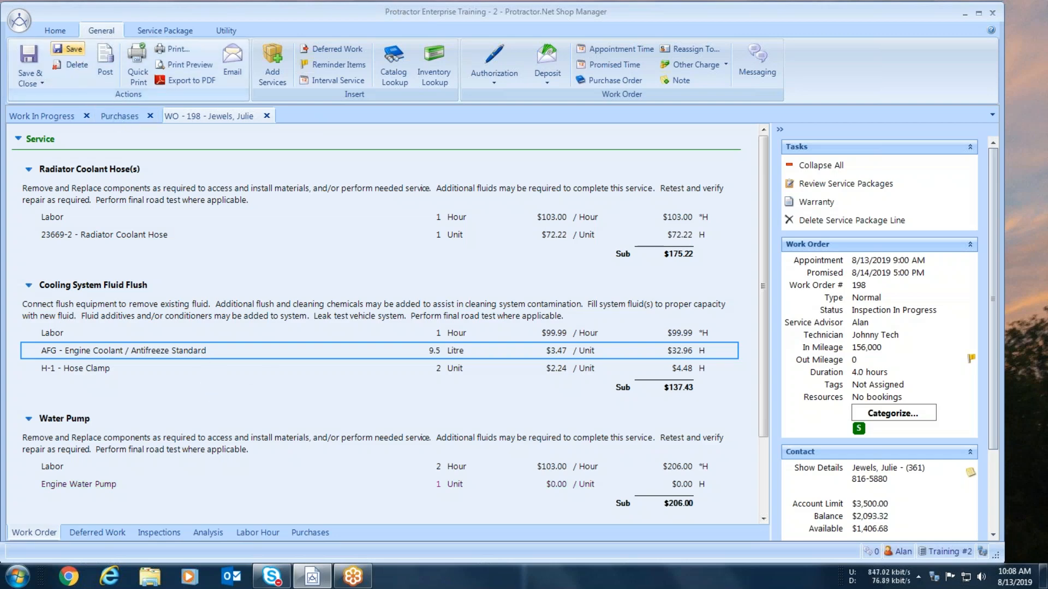
- Replace the AFG line under Cooling System Fluid Flush with UAFG Engine Coolant / Antifreeze Universal drawn from inventory
{"action": "right_click", "coordinate": [196, 358]}
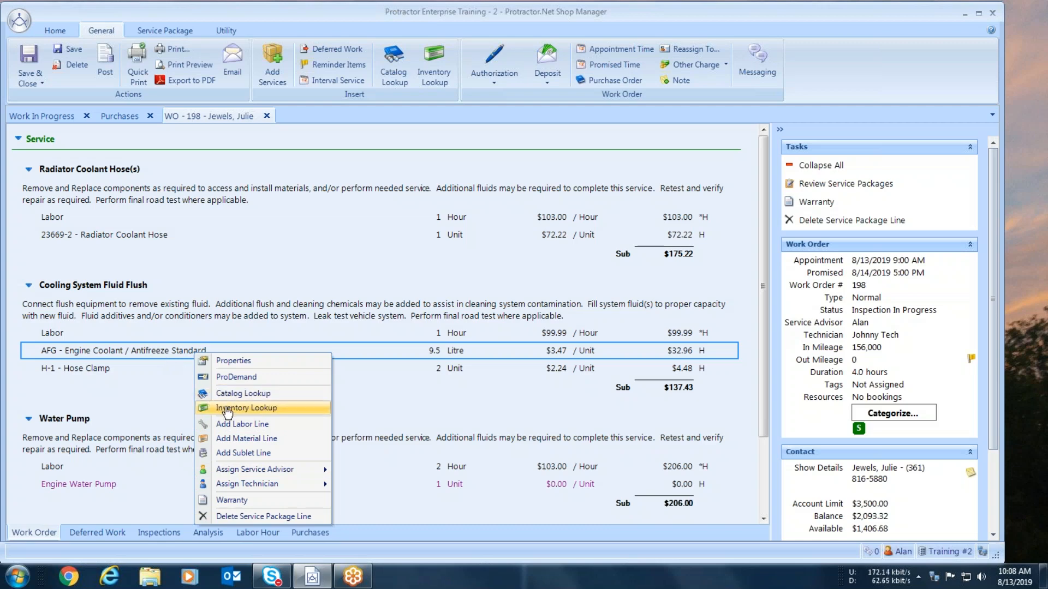
{"action": "left_click", "coordinate": [246, 408]}
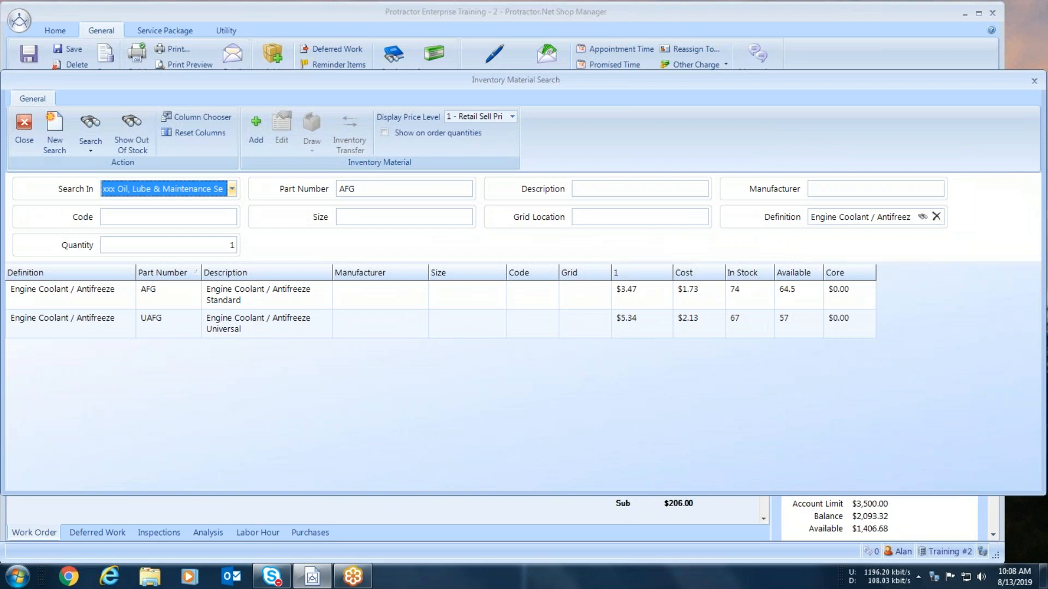
{"action": "left_click_drag", "start_coordinate": [911, 217], "coordinate": [811, 217]}
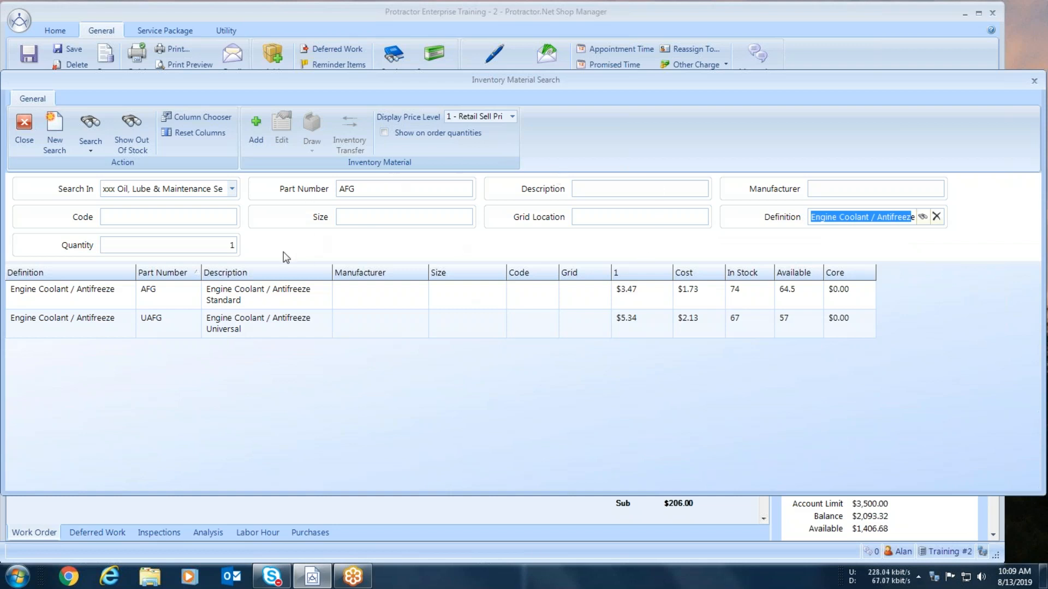
{"action": "left_click", "coordinate": [223, 327]}
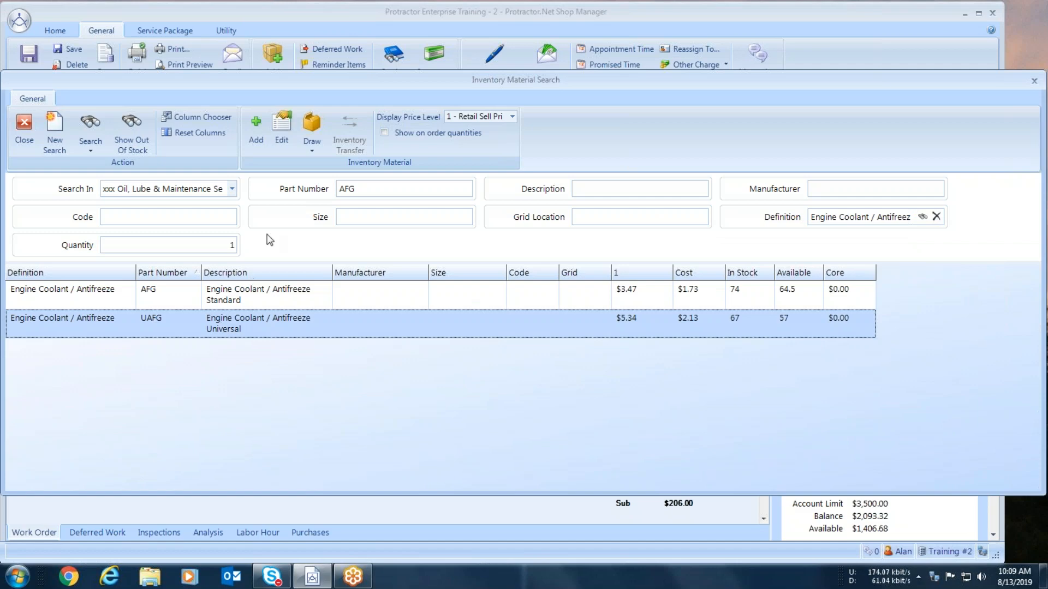
{"action": "left_click", "coordinate": [312, 122]}
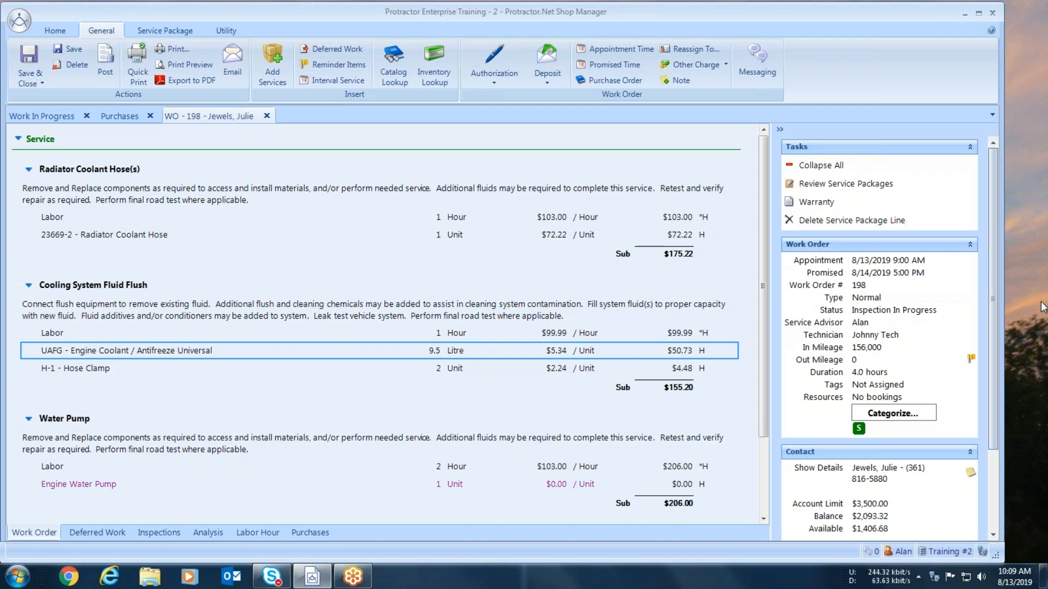
{"action": "left_click", "coordinate": [1038, 331]}
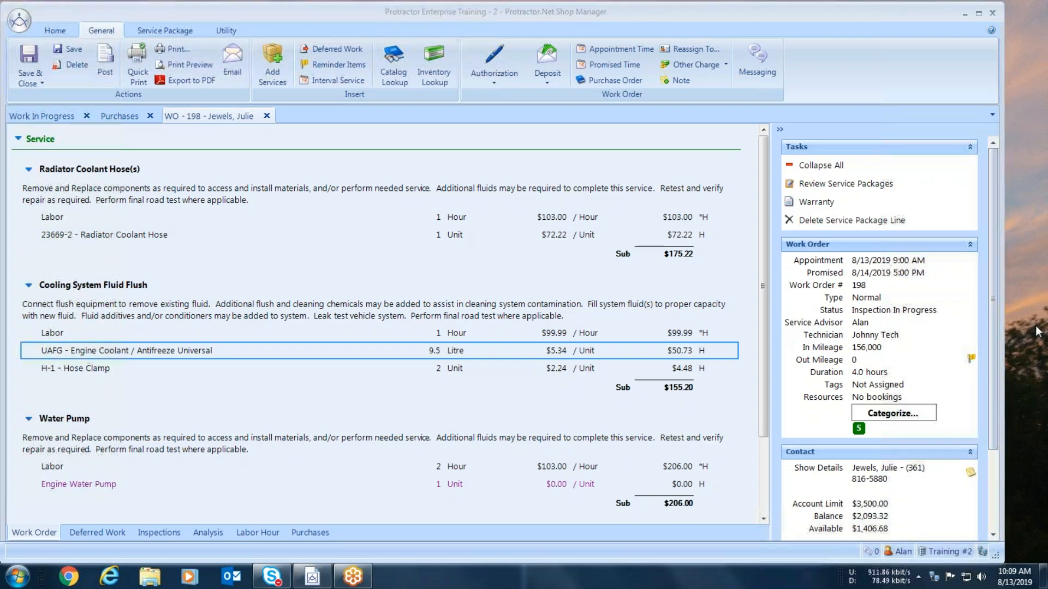